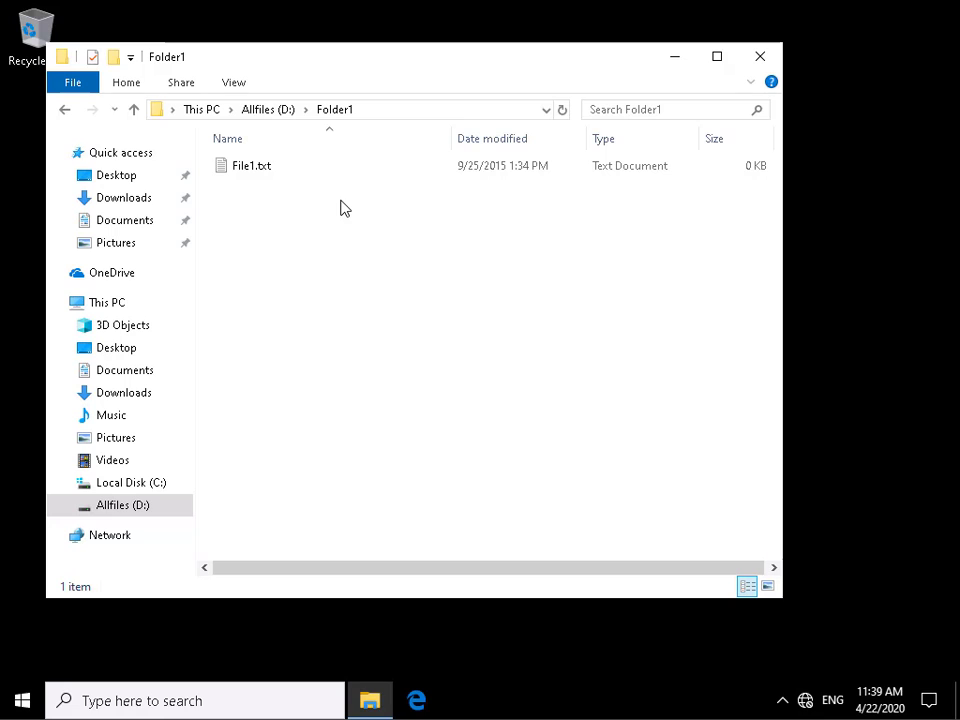
# - Open the properties of File1.txt and review the security permissions of the Sales, Marketing and Administrators groups
pyautogui.click(263, 172)
pyautogui.rightClick(263, 172)
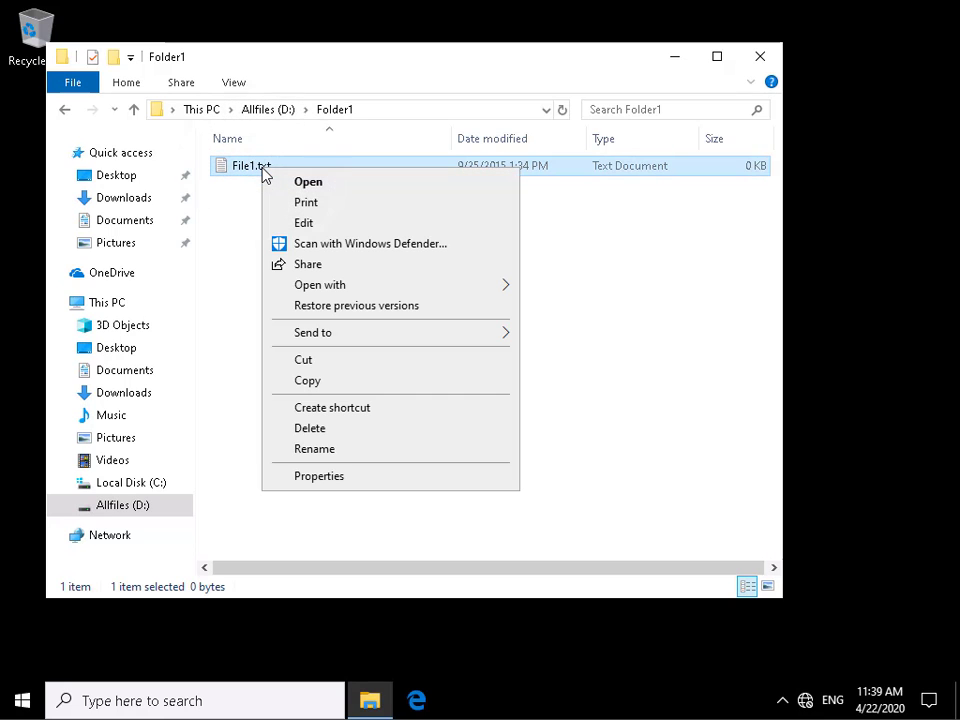
pyautogui.click(324, 484)
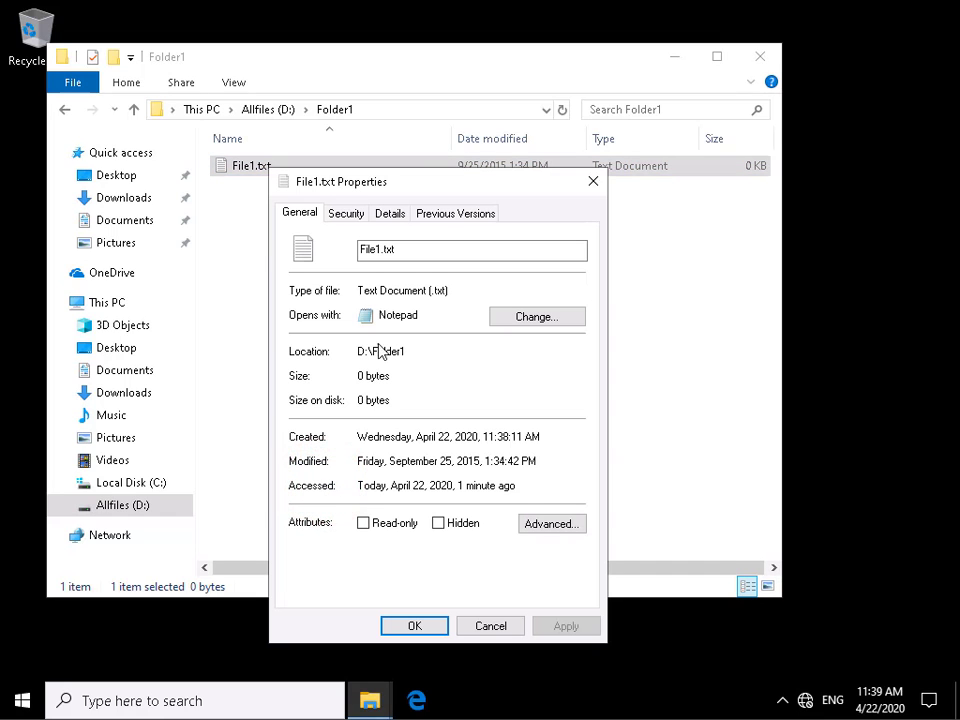
pyautogui.click(346, 214)
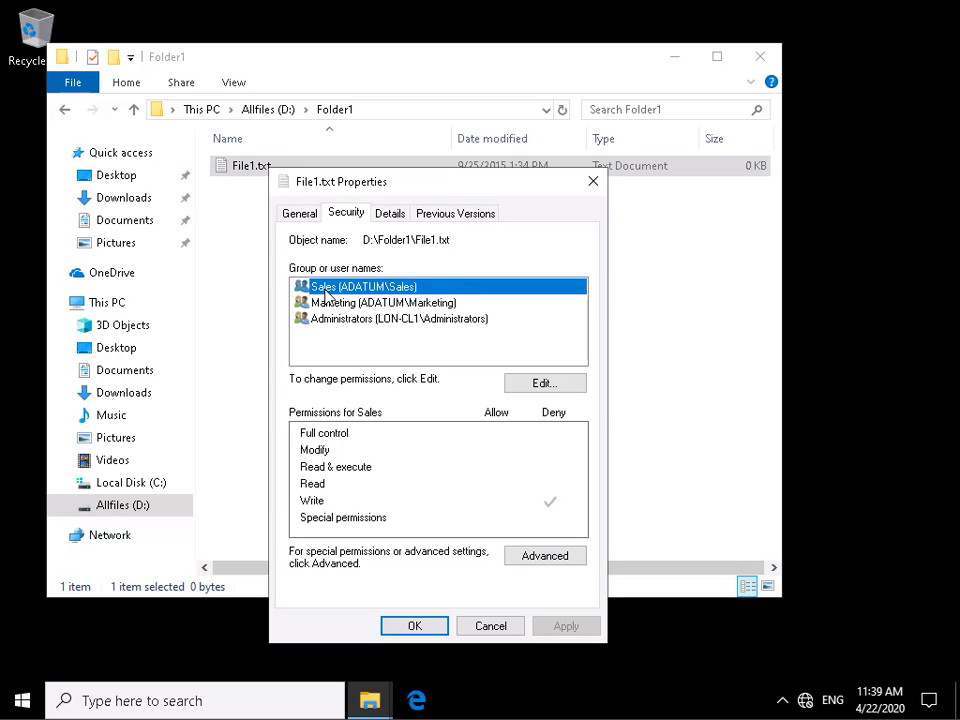
pyautogui.click(324, 302)
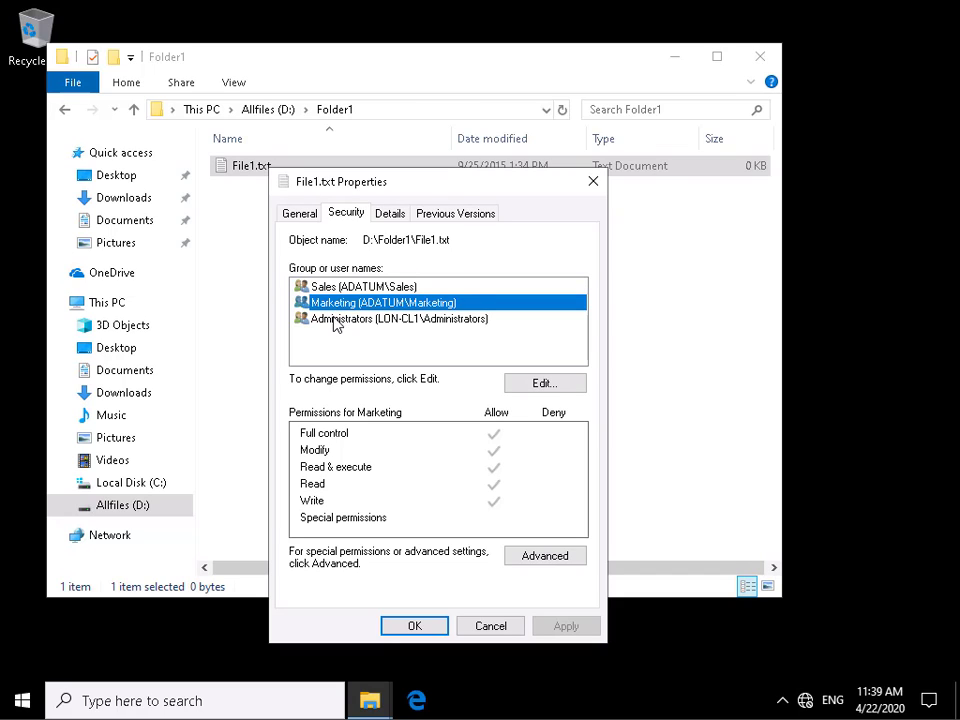
pyautogui.click(334, 320)
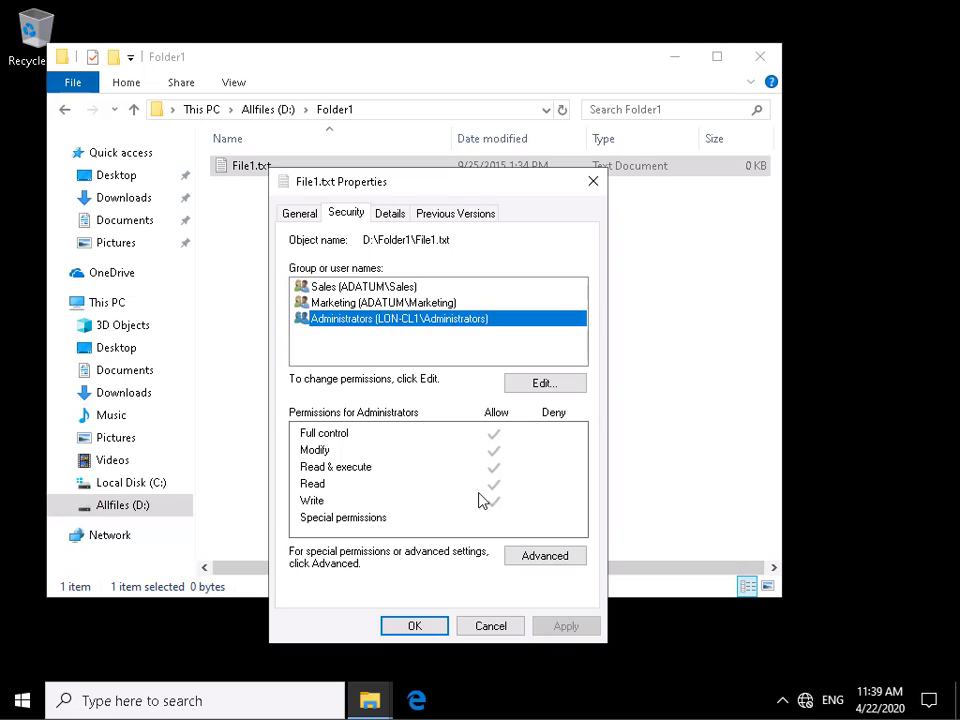
# - Open the Effective Access evaluation in File1.txt's advanced security settings and select the domain user's account by first name
pyautogui.click(531, 556)
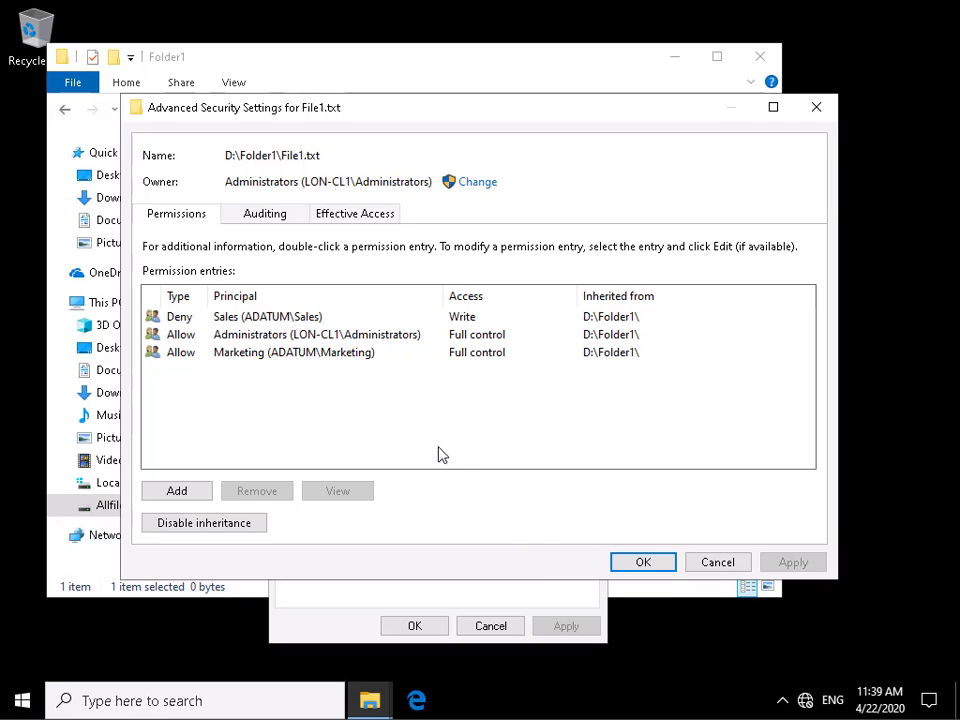
pyautogui.click(366, 226)
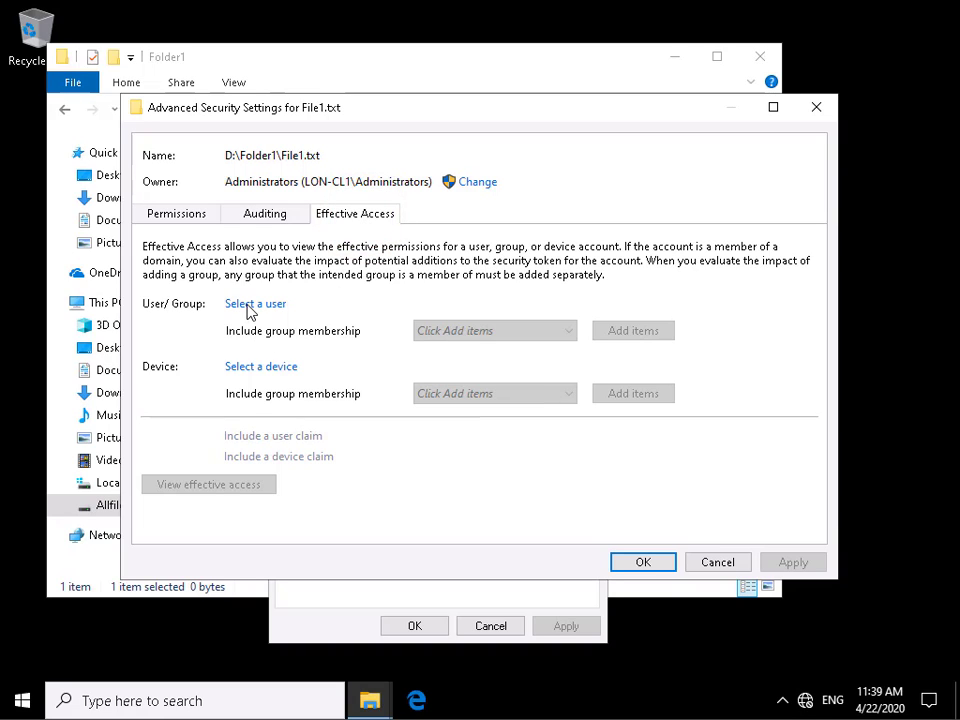
pyautogui.click(251, 305)
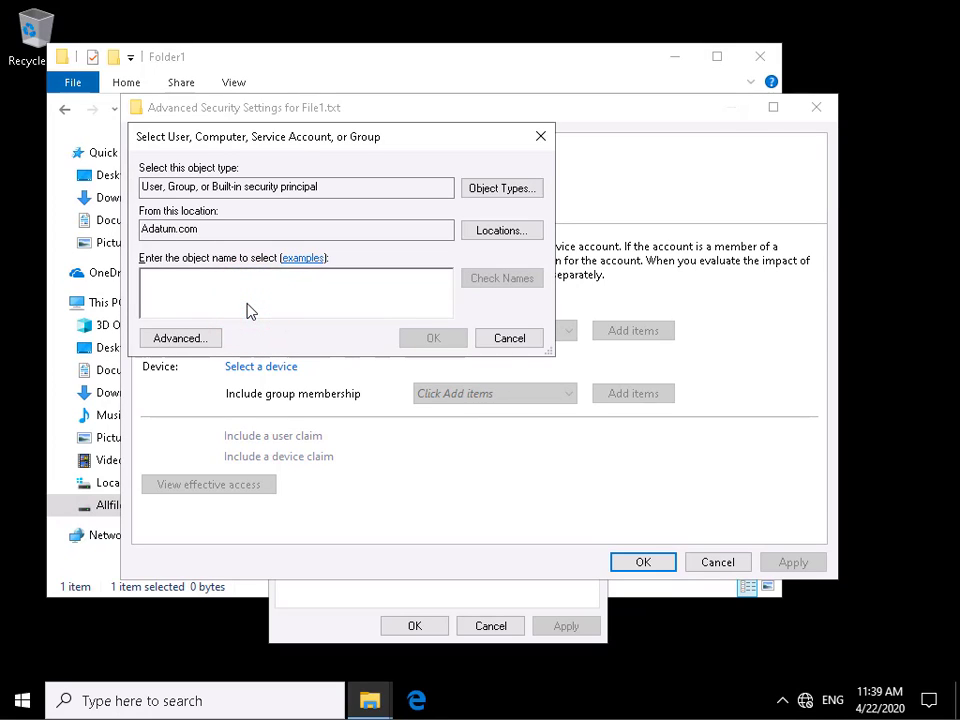
pyautogui.write('anth')
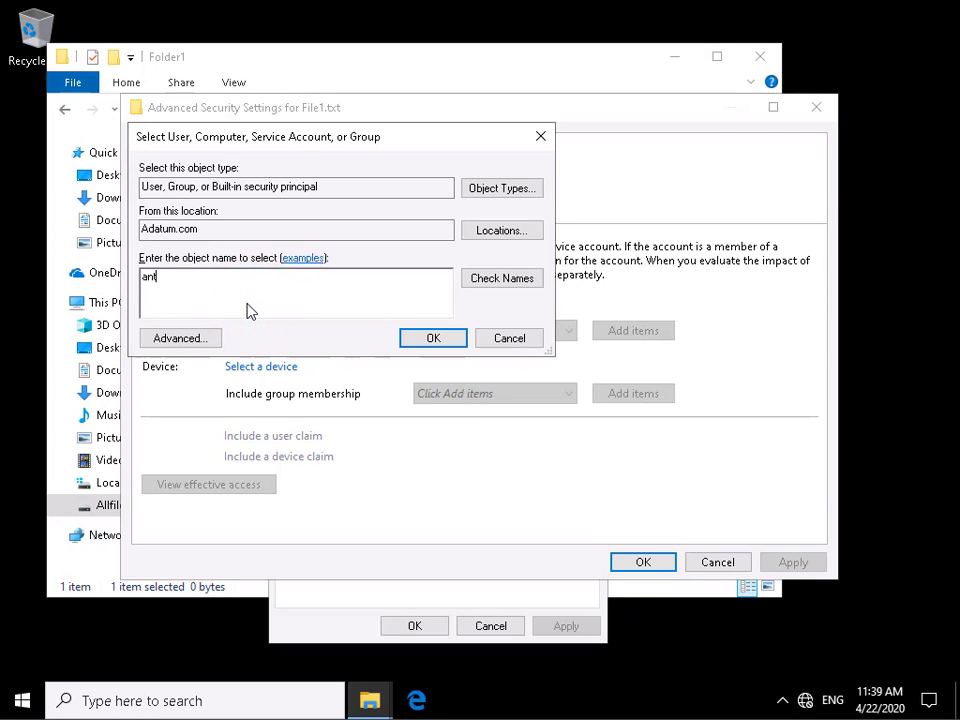
pyautogui.click(476, 279)
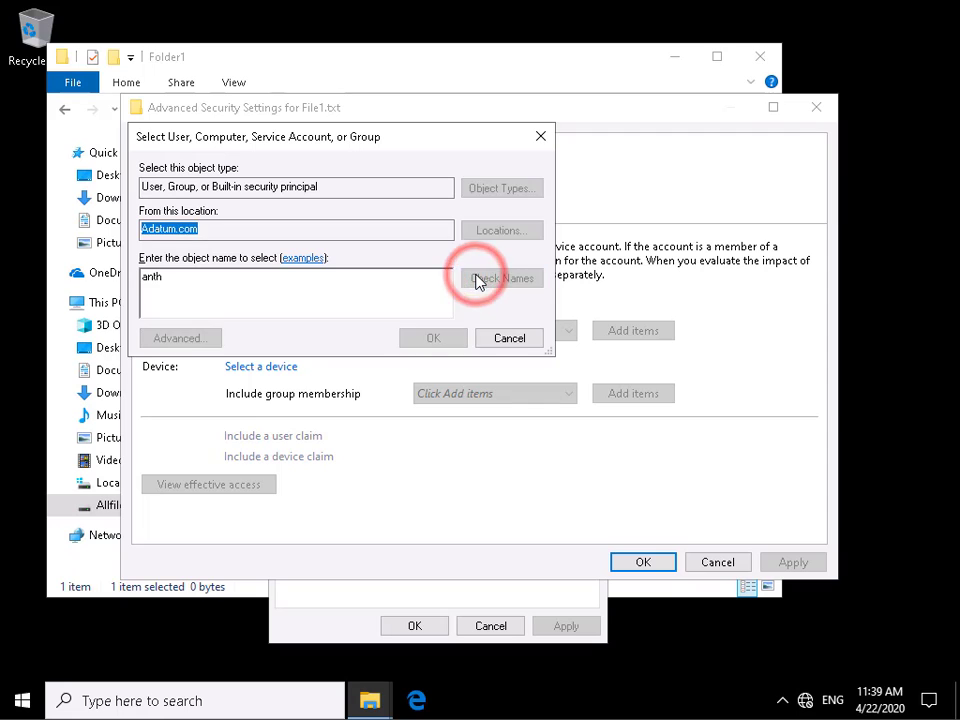
pyautogui.click(432, 340)
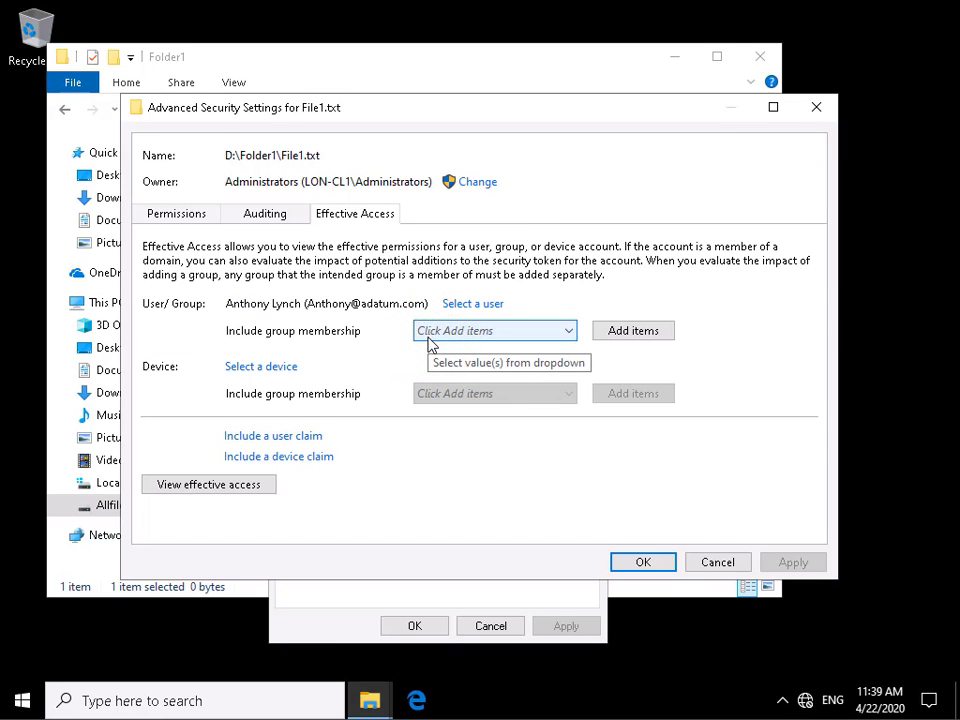
# - View the selected user's effective access to File1.txt and examine the full list of permissions
pyautogui.click(242, 490)
pyautogui.scroll(-1, 375, 489)
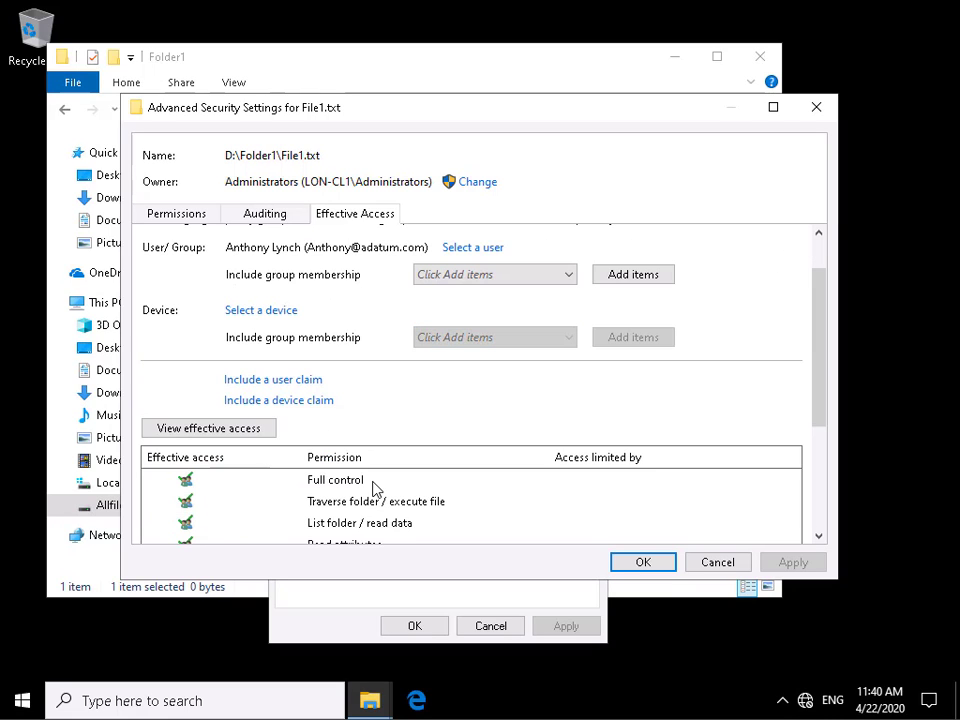
pyautogui.scroll(-1, 385, 487)
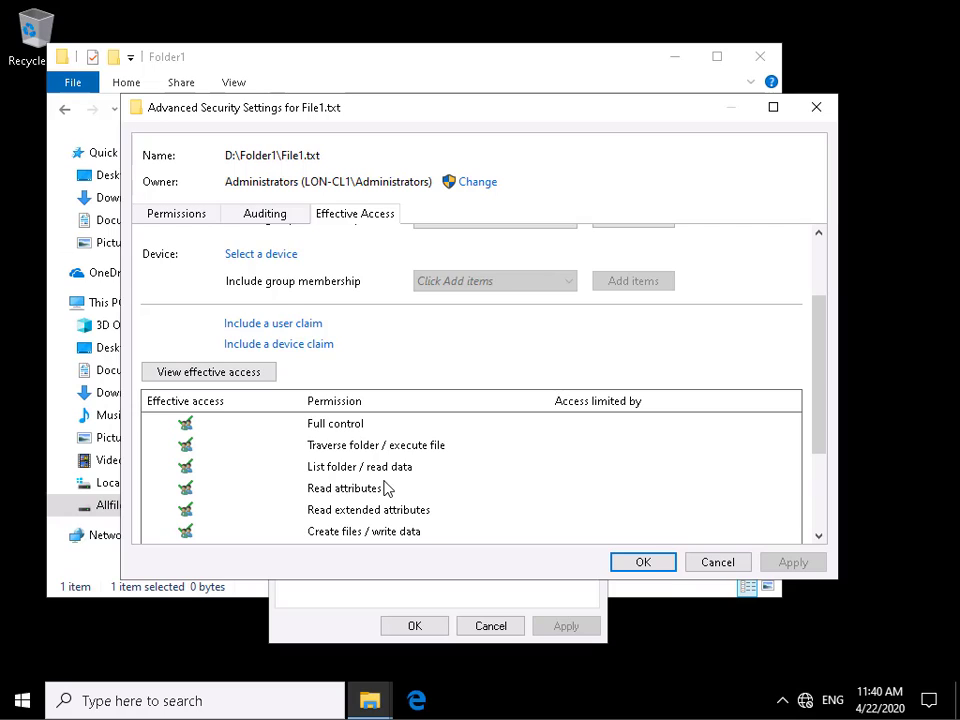
pyautogui.scroll(-1, 385, 487)
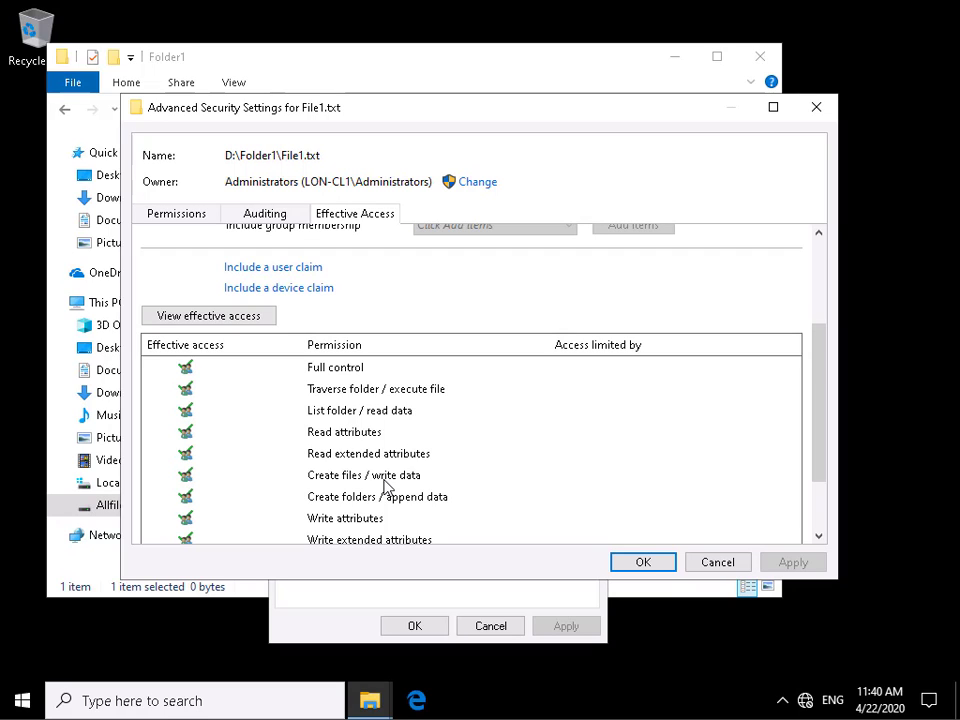
pyautogui.scroll(-1, 385, 487)
pyautogui.scroll(-1, 385, 487)
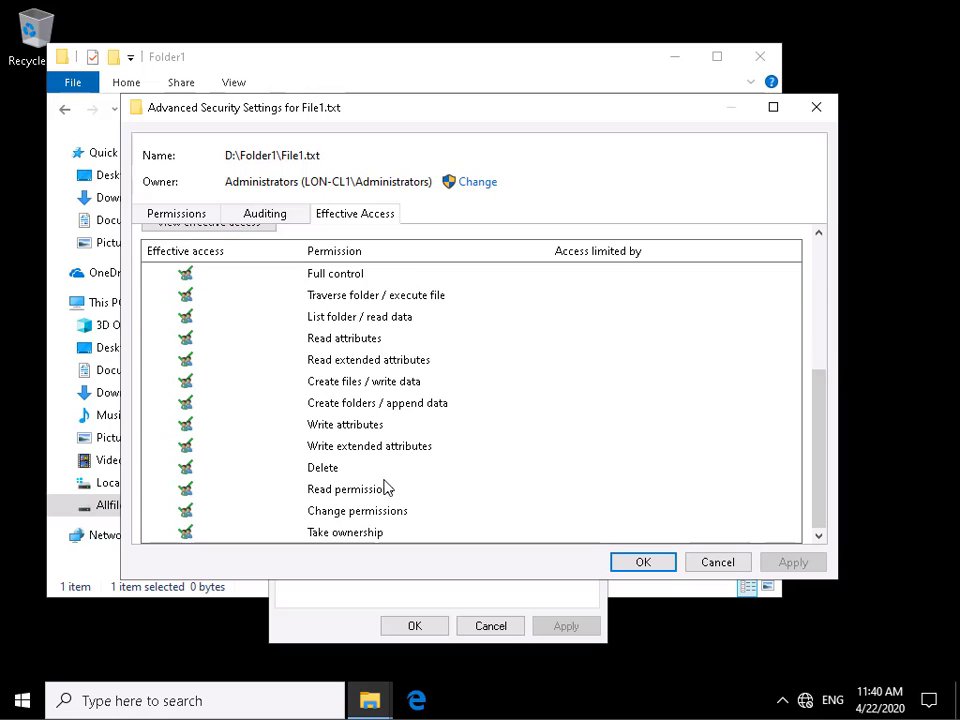
pyautogui.scroll(2, 385, 487)
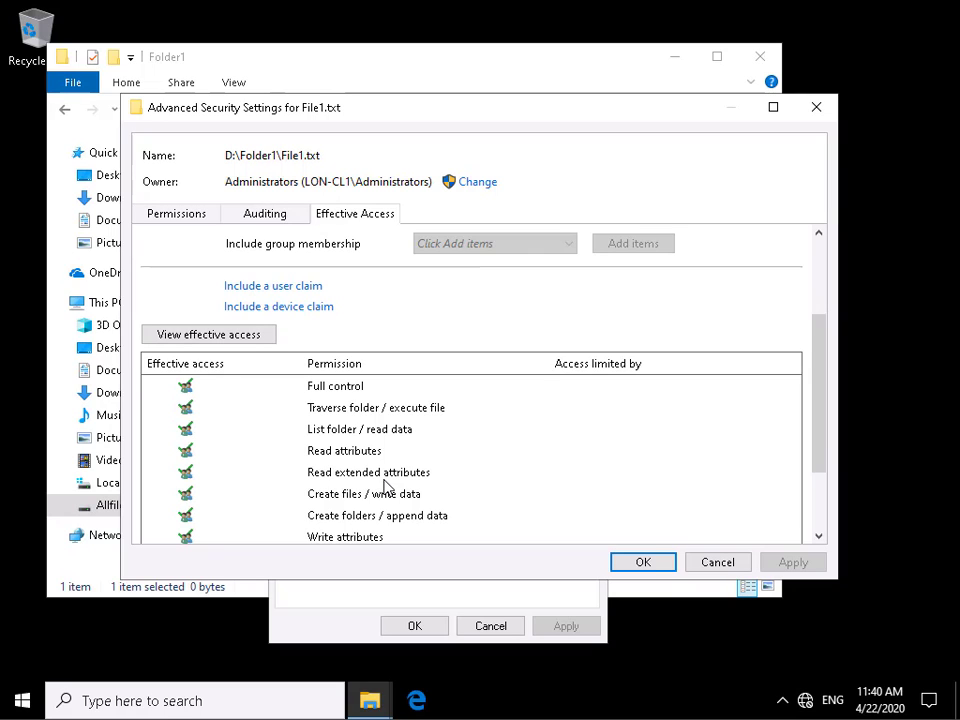
pyautogui.scroll(2, 385, 487)
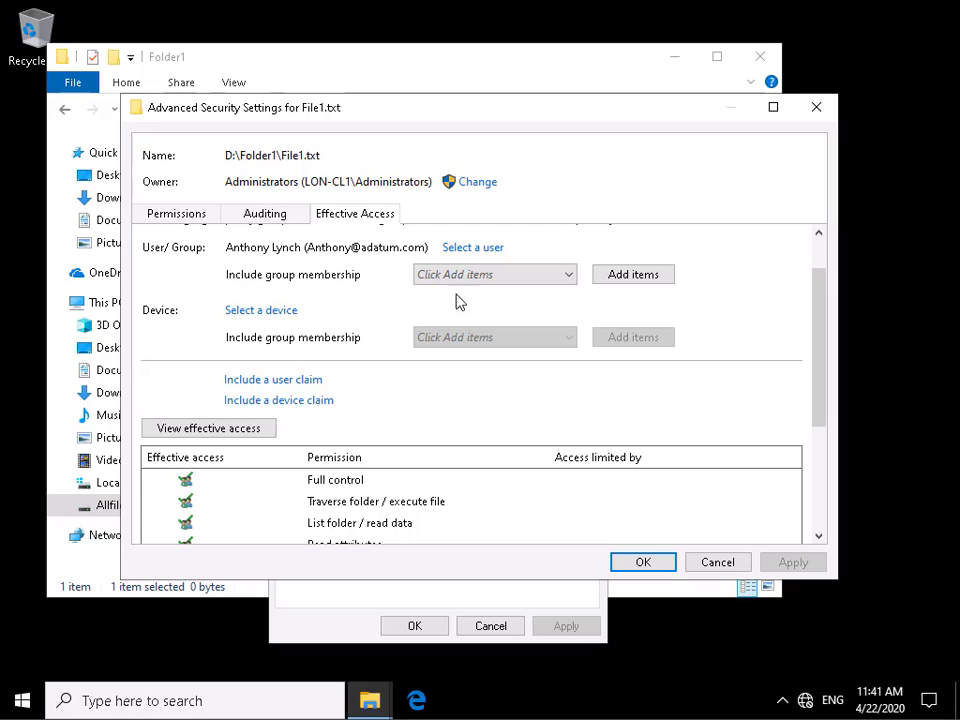
# - Include membership of the Sales group in the user's evaluation and review the recalculated effective access
pyautogui.click(608, 277)
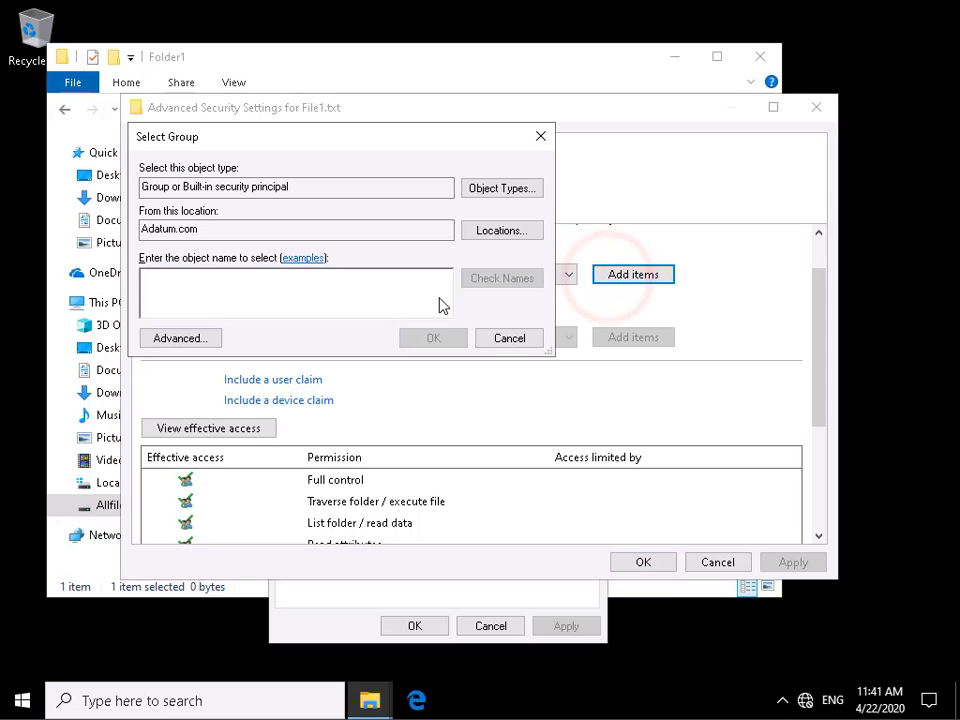
pyautogui.write('sales')
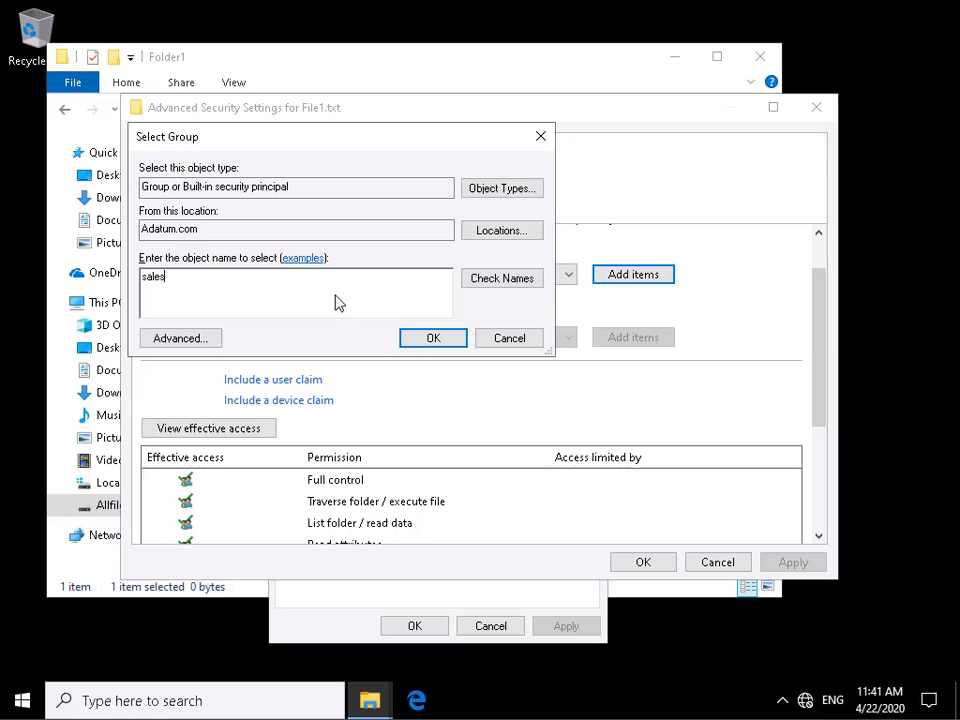
pyautogui.click(493, 279)
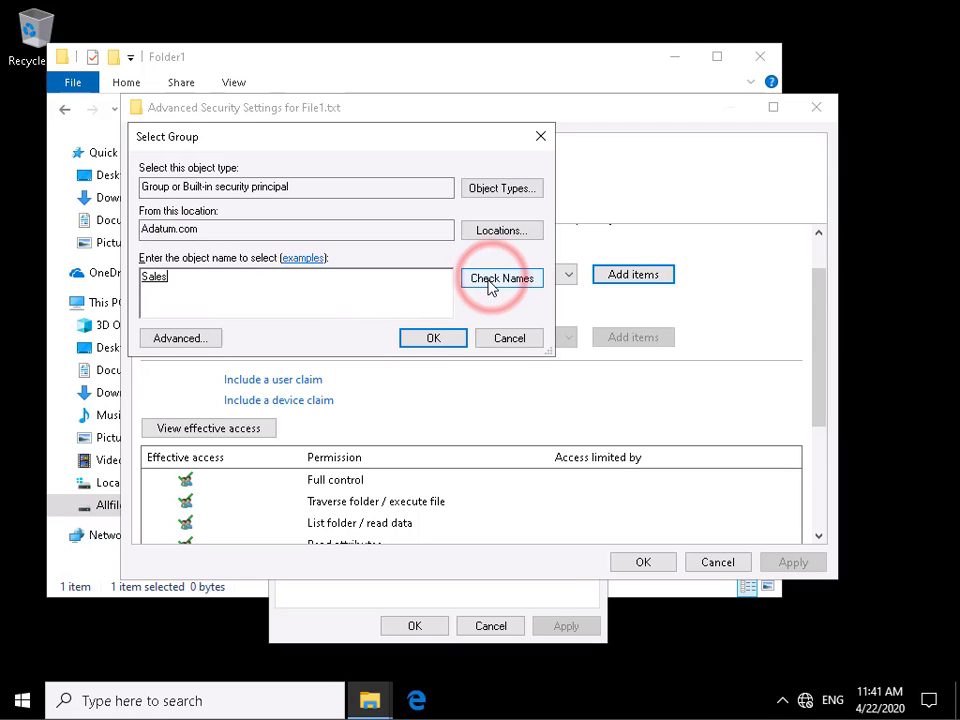
pyautogui.click(442, 338)
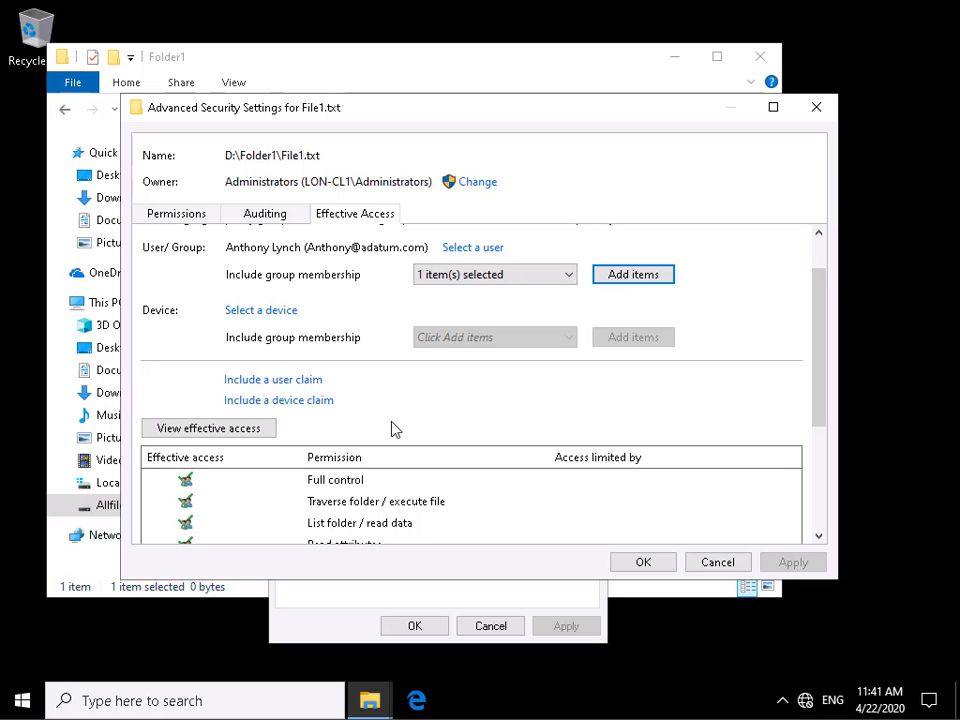
pyautogui.click(254, 432)
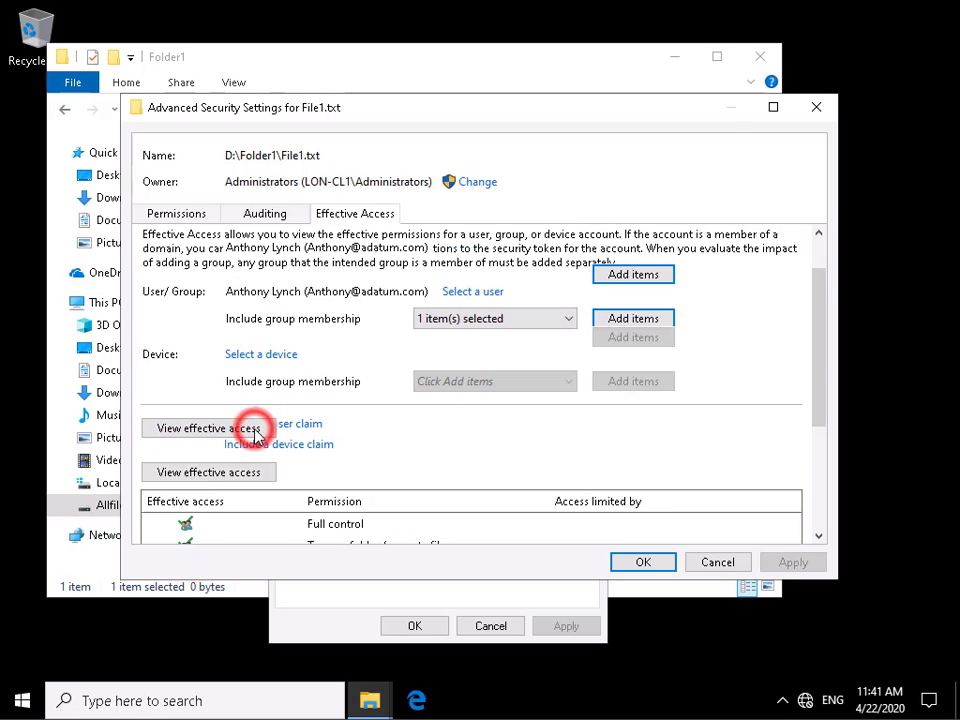
pyautogui.scroll(-2, 367, 461)
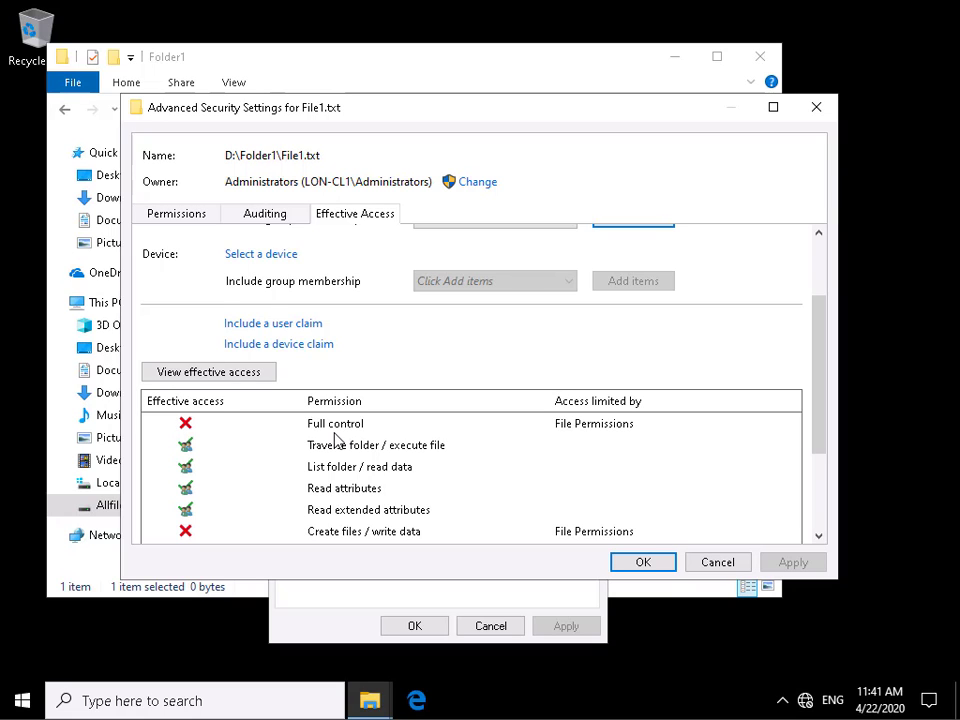
pyautogui.scroll(-2, 336, 440)
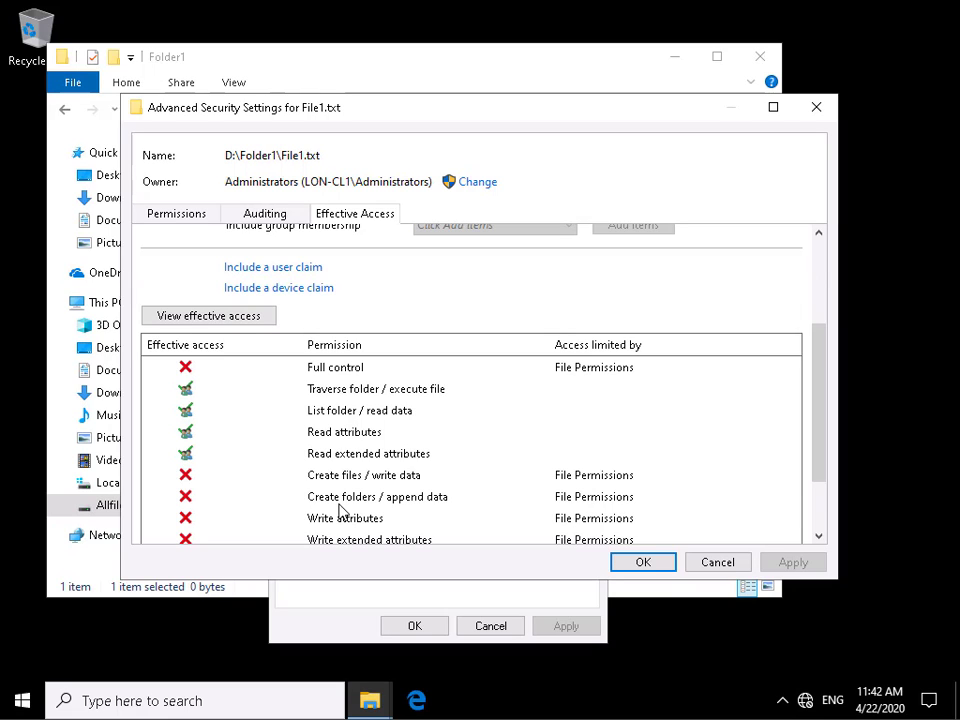
# - Add a new permission entry for File1.txt with the same domain user as its principal
pyautogui.click(183, 215)
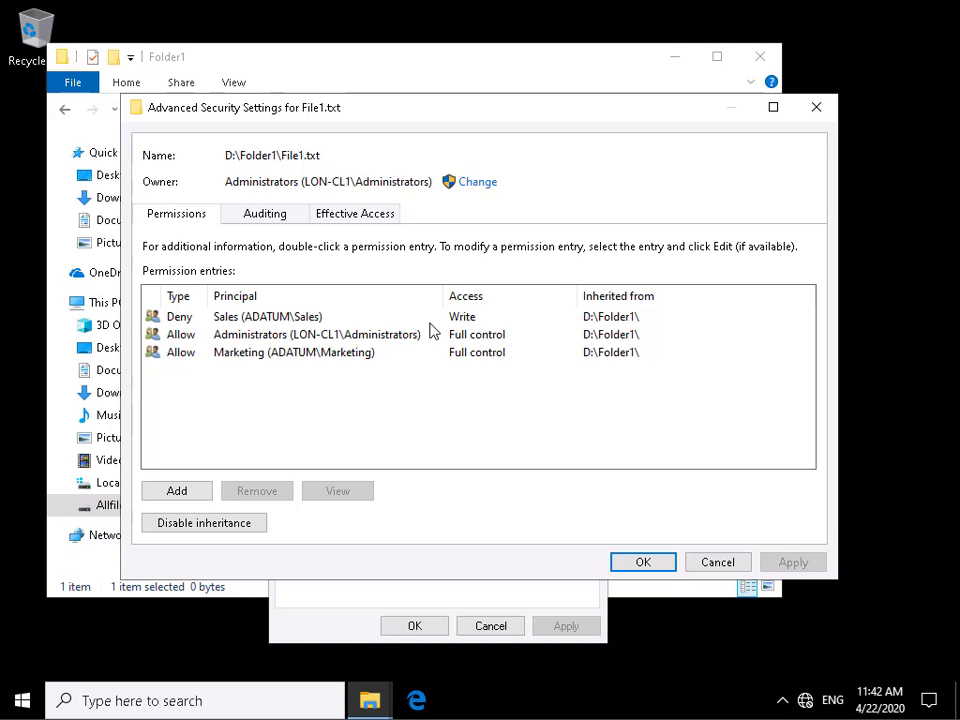
pyautogui.click(195, 490)
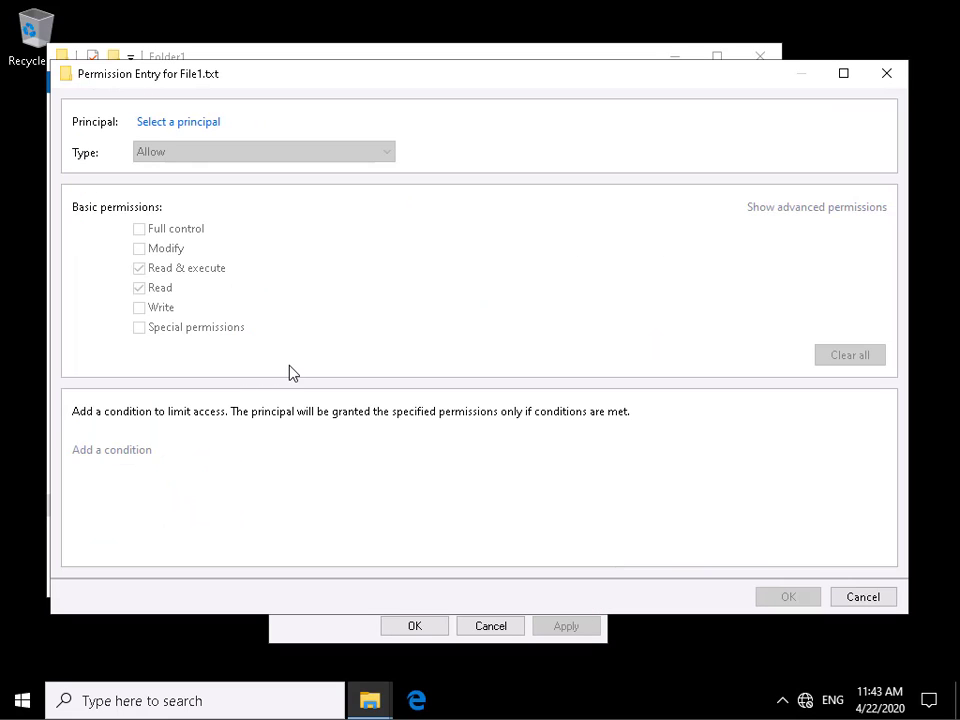
pyautogui.click(190, 122)
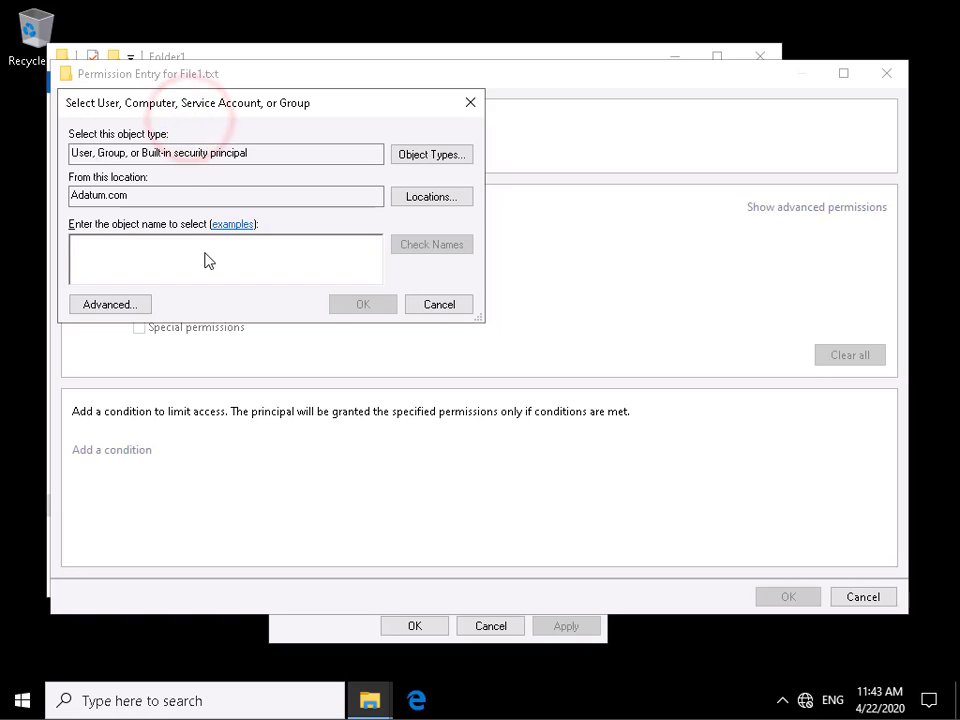
pyautogui.write('anth')
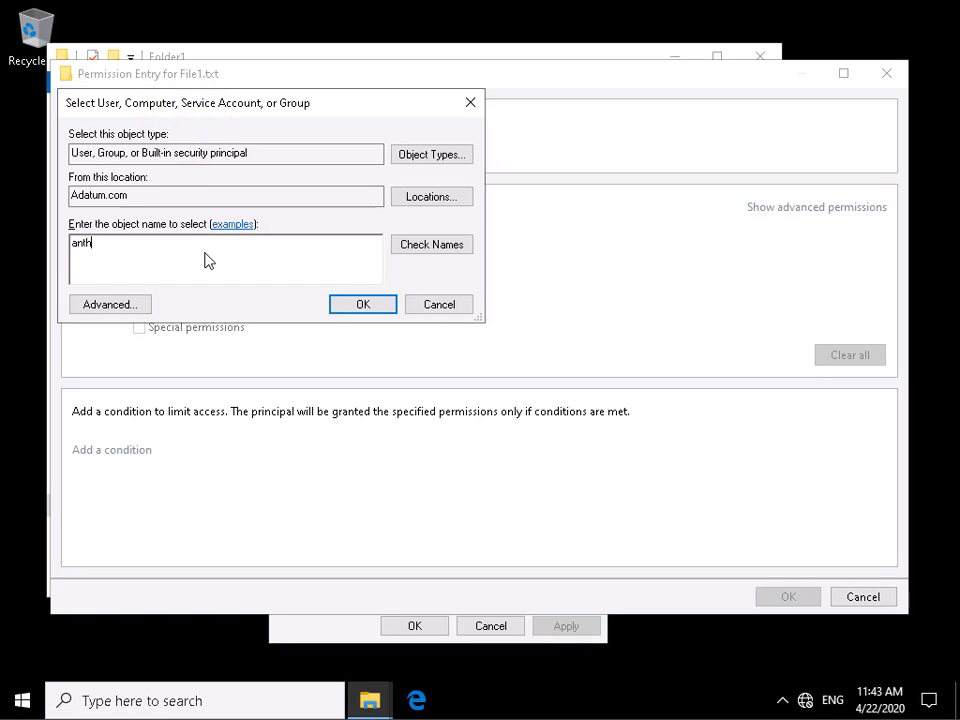
pyautogui.write('ony')
pyautogui.click(416, 244)
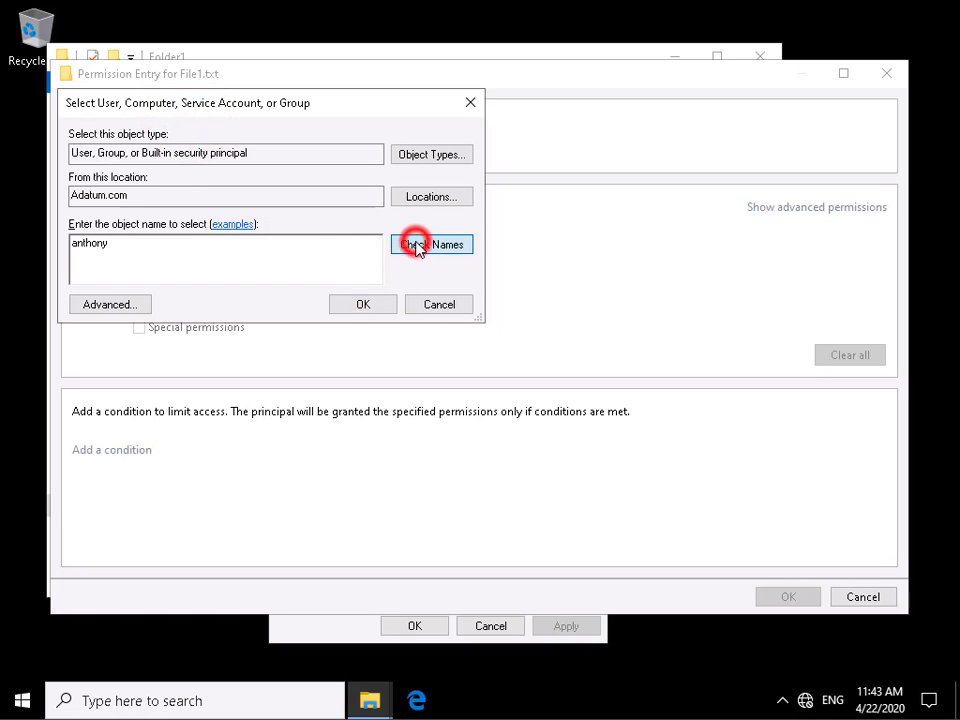
pyautogui.click(384, 306)
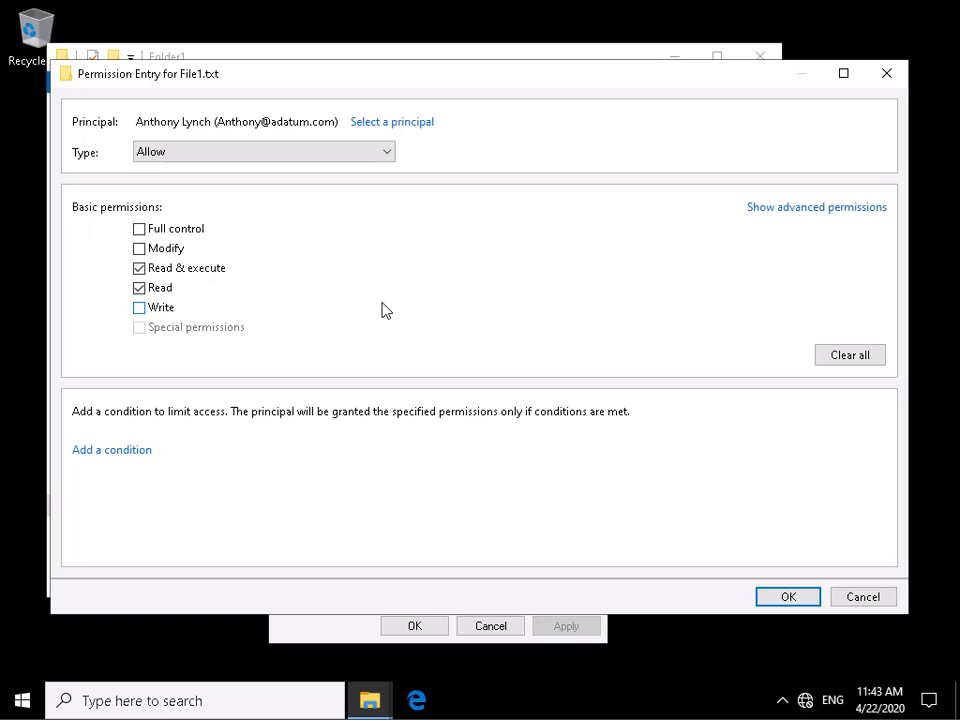
# - Allow the user only the Write permission, without Read or Read & execute, and apply the new entry
pyautogui.click(140, 287)
pyautogui.click(139, 307)
pyautogui.click(767, 600)
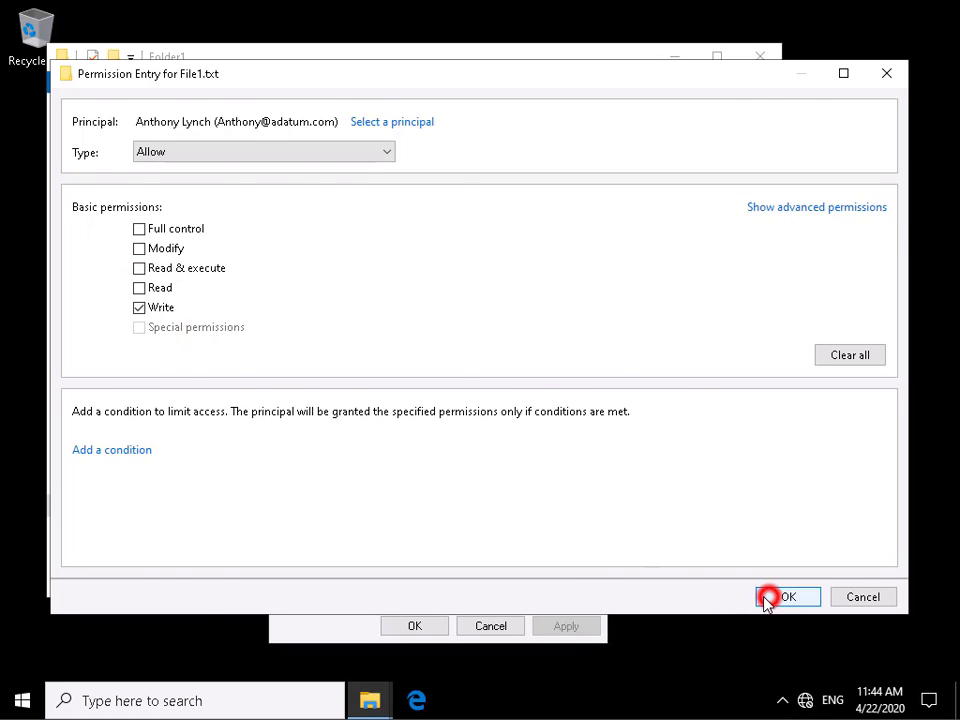
pyautogui.click(786, 564)
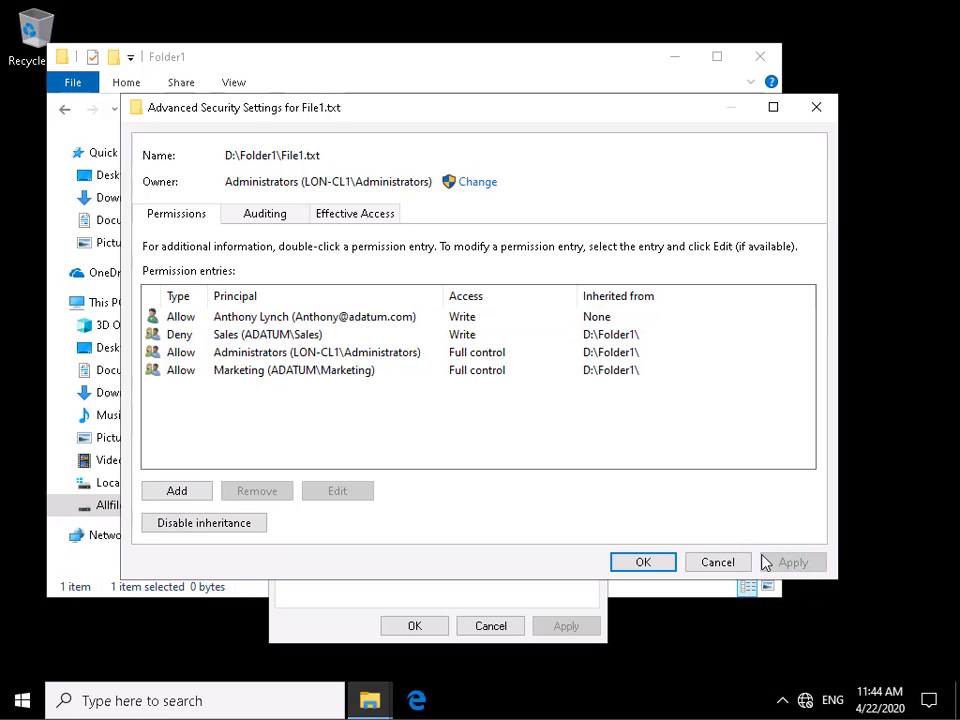
# - Re-evaluate the user's effective access with the Sales membership included, review it, and return to the file's permission entries
pyautogui.click(369, 213)
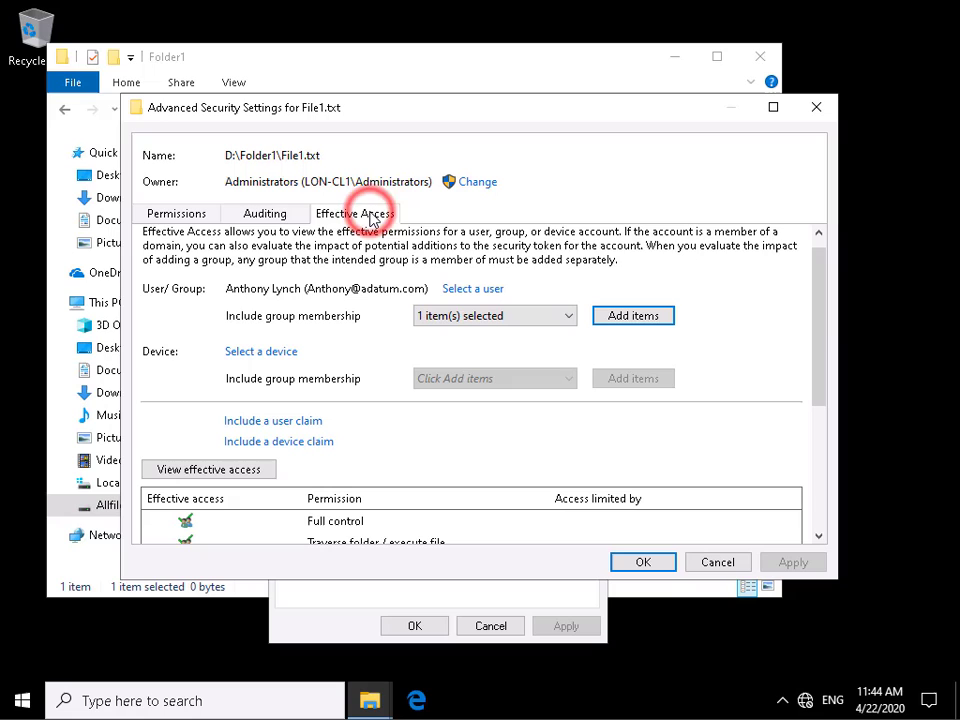
pyautogui.click(234, 470)
pyautogui.scroll(-1, 362, 522)
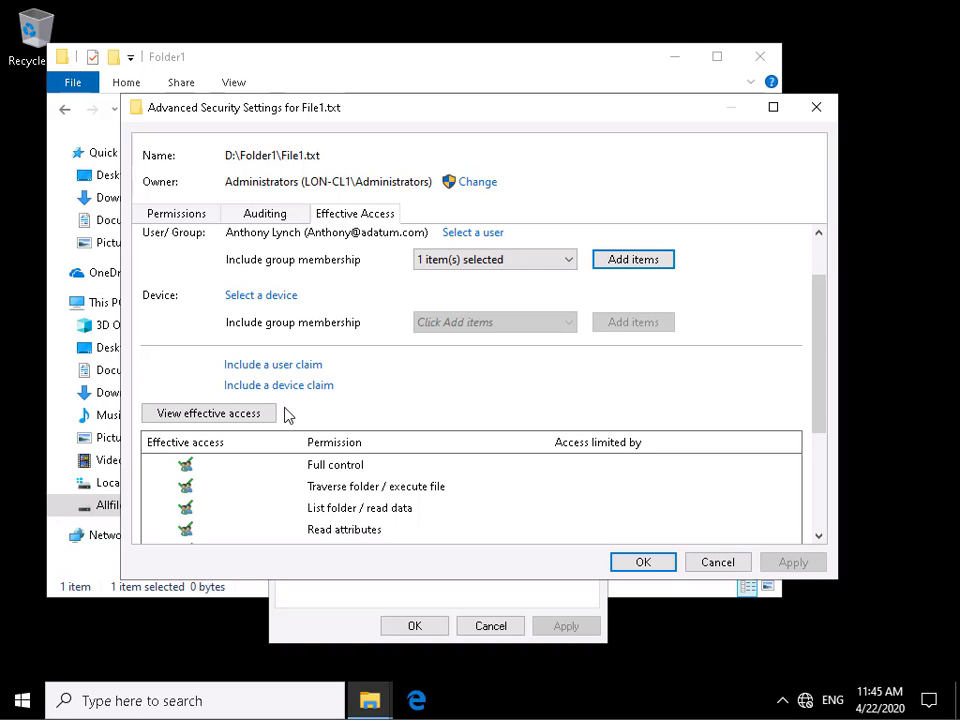
pyautogui.click(180, 216)
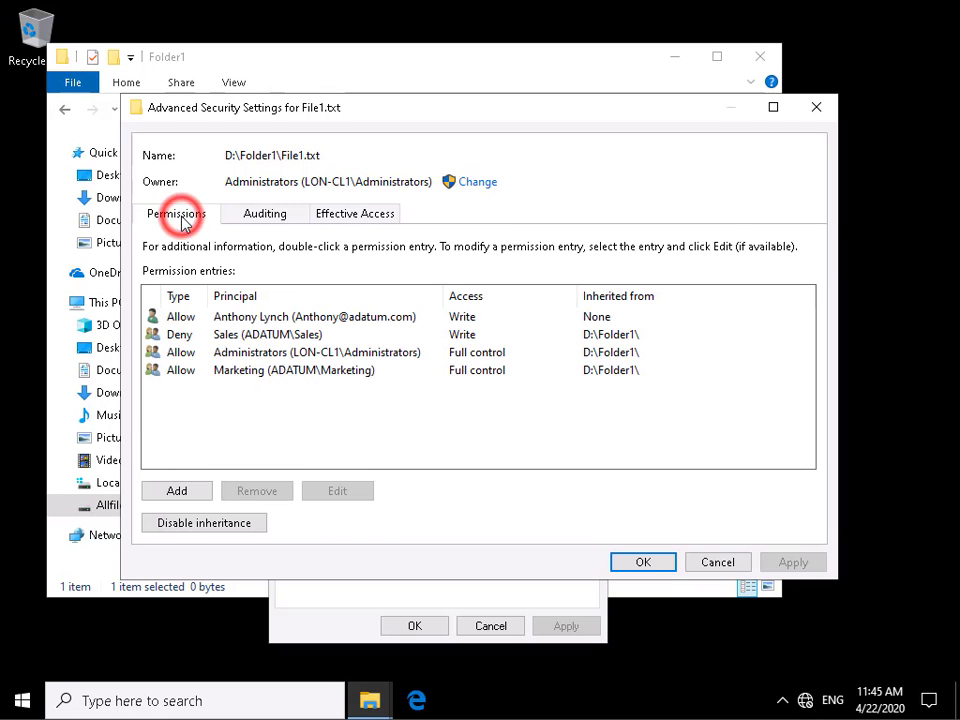
# - Disable inheritance on File1.txt, converting the inherited permissions into explicit permissions on the file, and apply the change
pyautogui.click(198, 521)
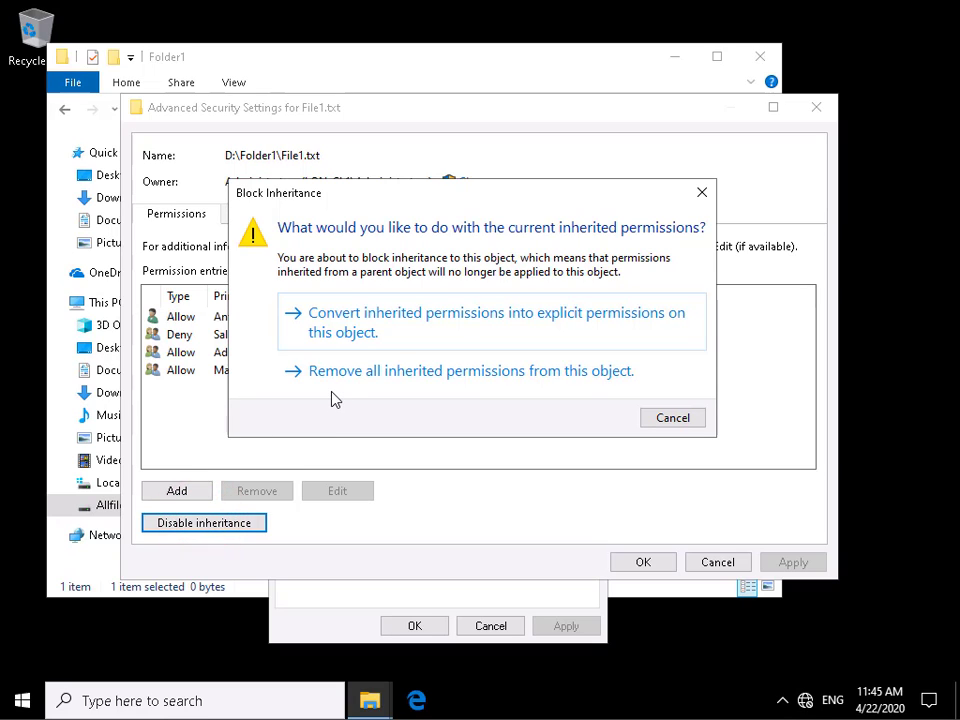
pyautogui.click(355, 333)
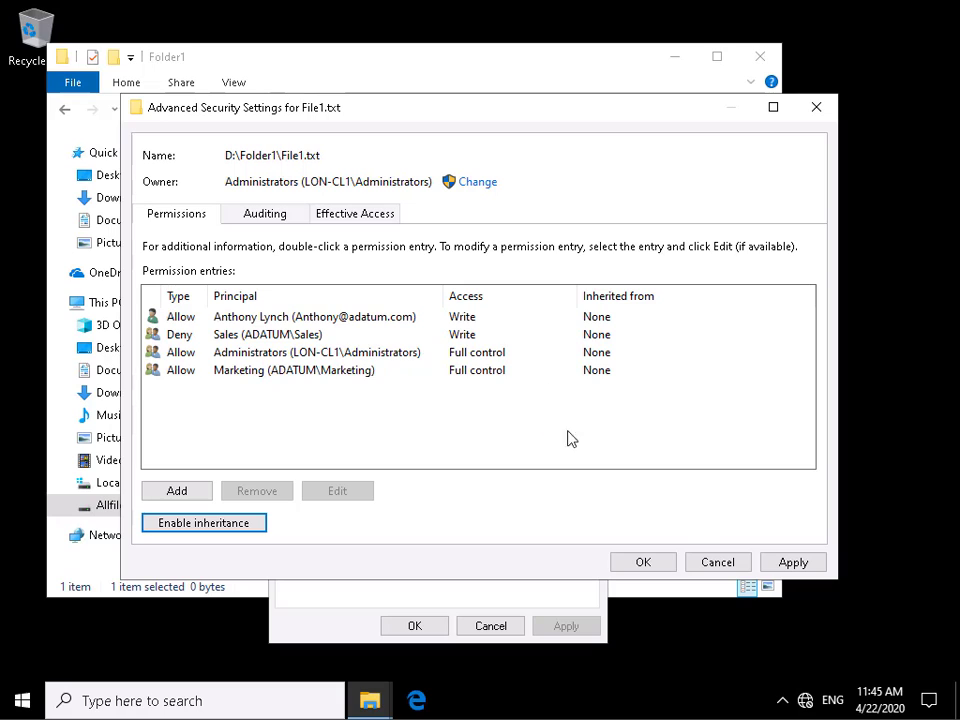
pyautogui.click(776, 566)
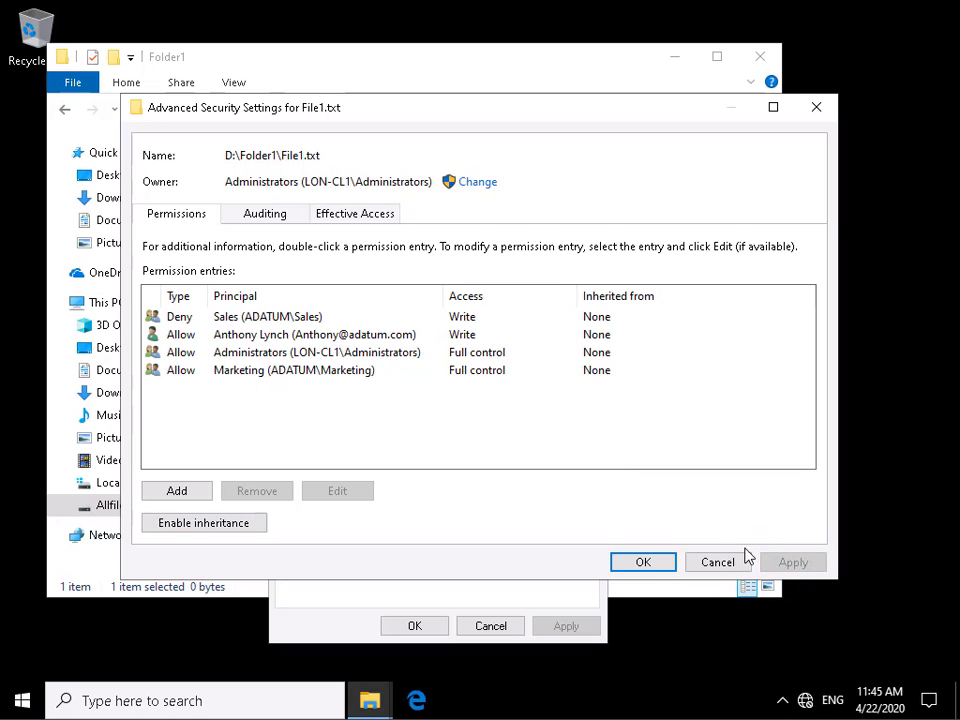
# - Exclude the Sales group membership from the user's evaluation and review the recalculated effective access to File1.txt
pyautogui.click(358, 216)
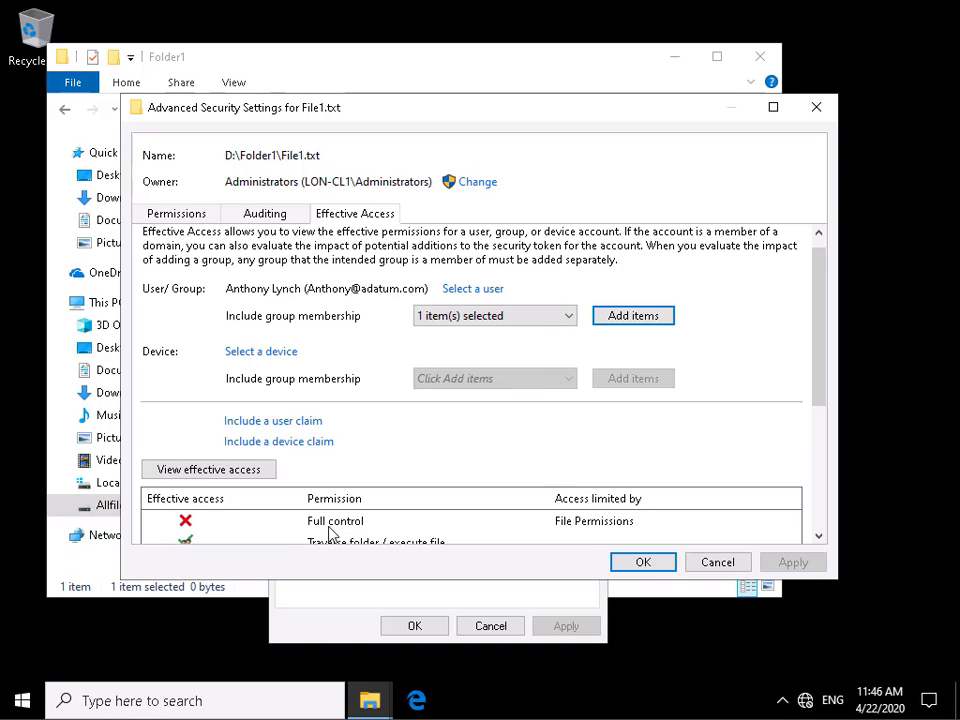
pyautogui.click(568, 317)
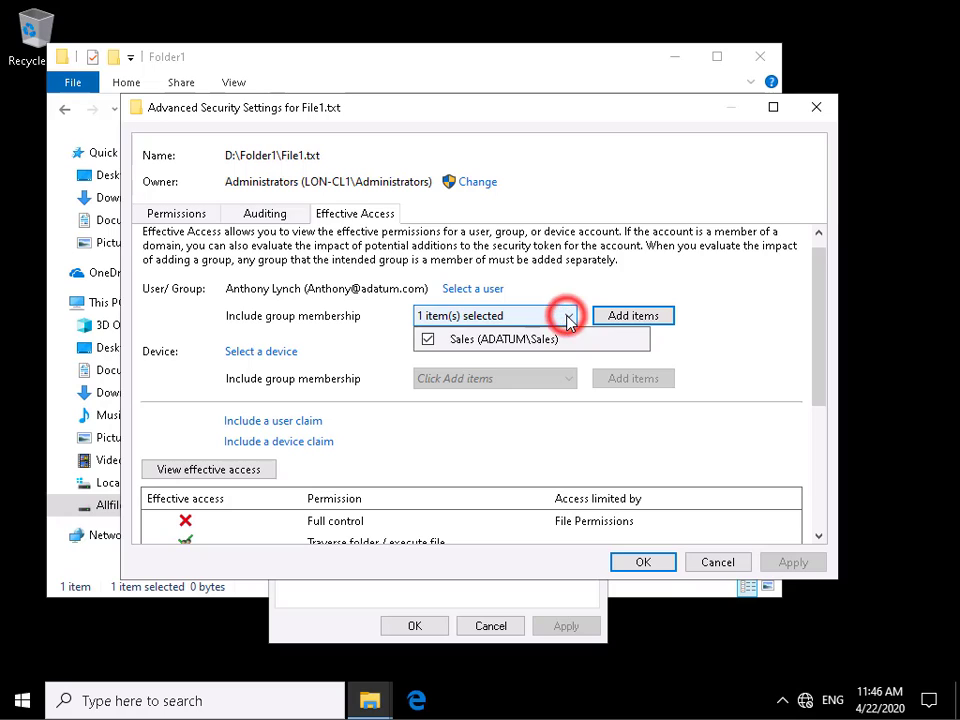
pyautogui.click(429, 340)
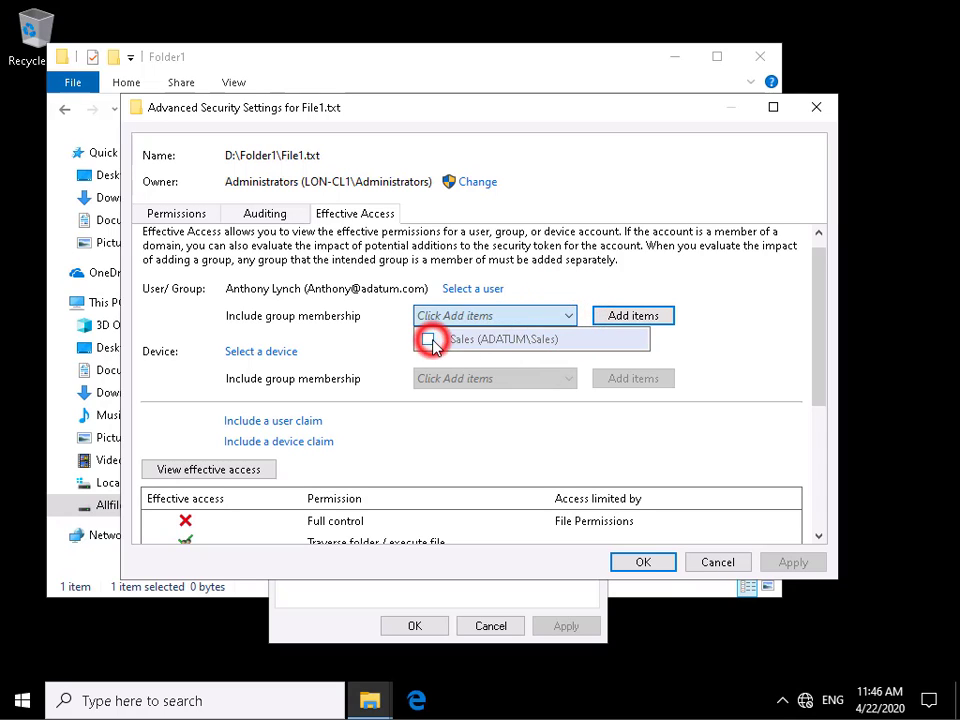
pyautogui.click(452, 410)
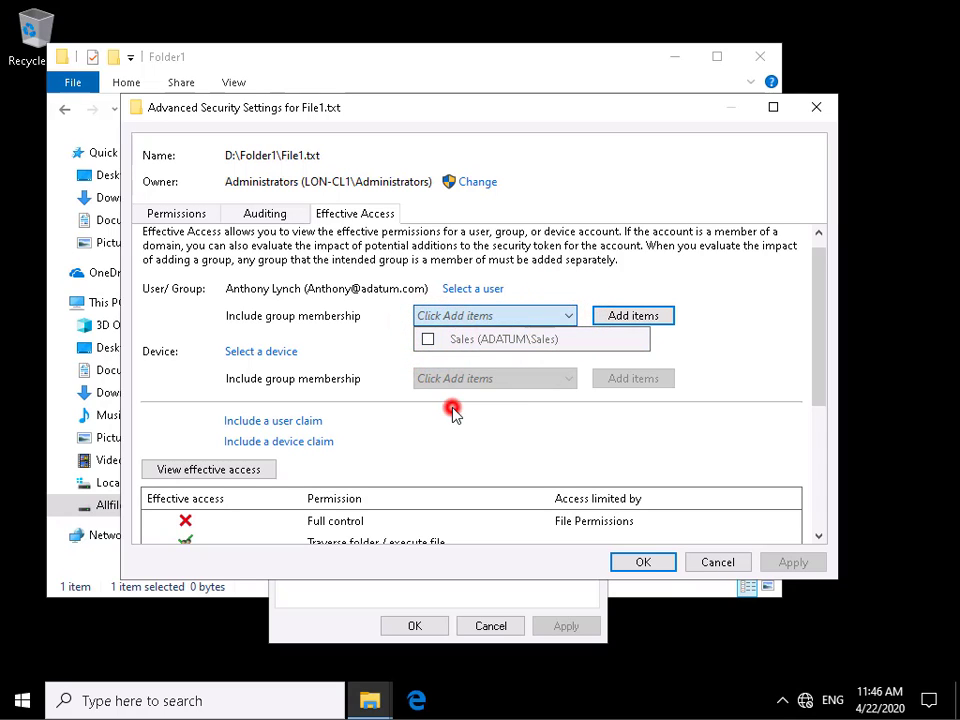
pyautogui.click(252, 474)
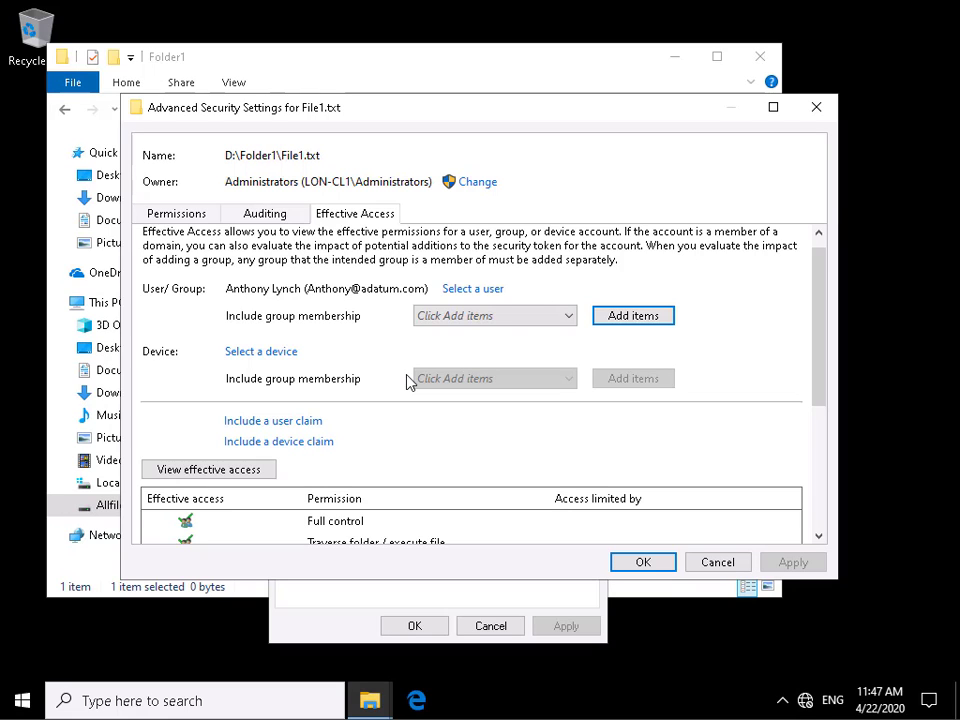
# - Limit the Marketing group's Full control entry with the condition User city Equals Value Seattle, and apply the changed entry
pyautogui.click(773, 107)
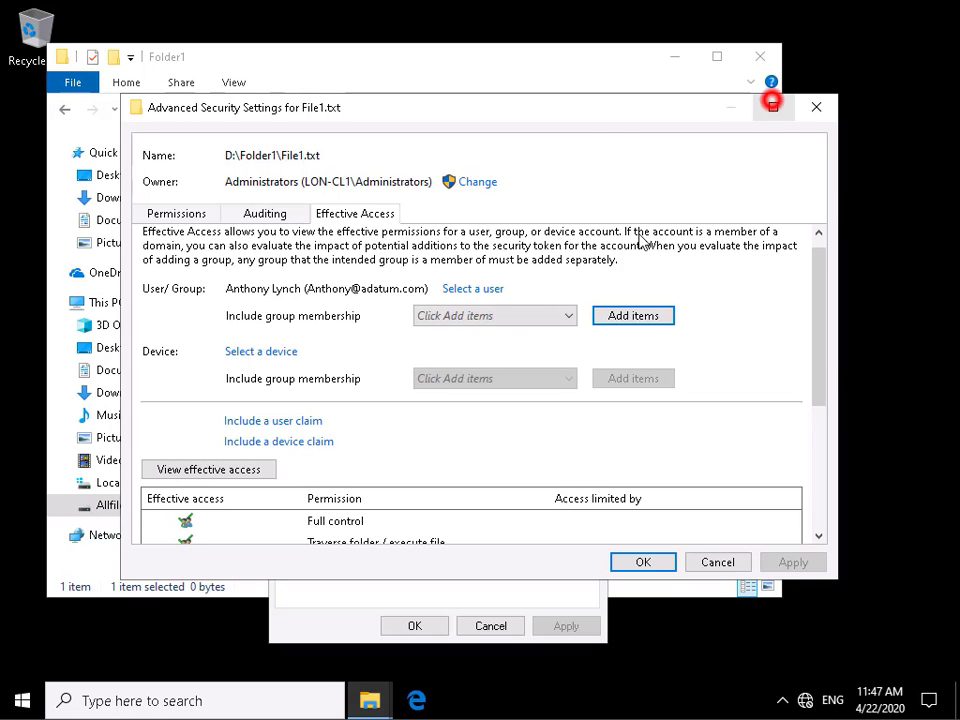
pyautogui.click(64, 112)
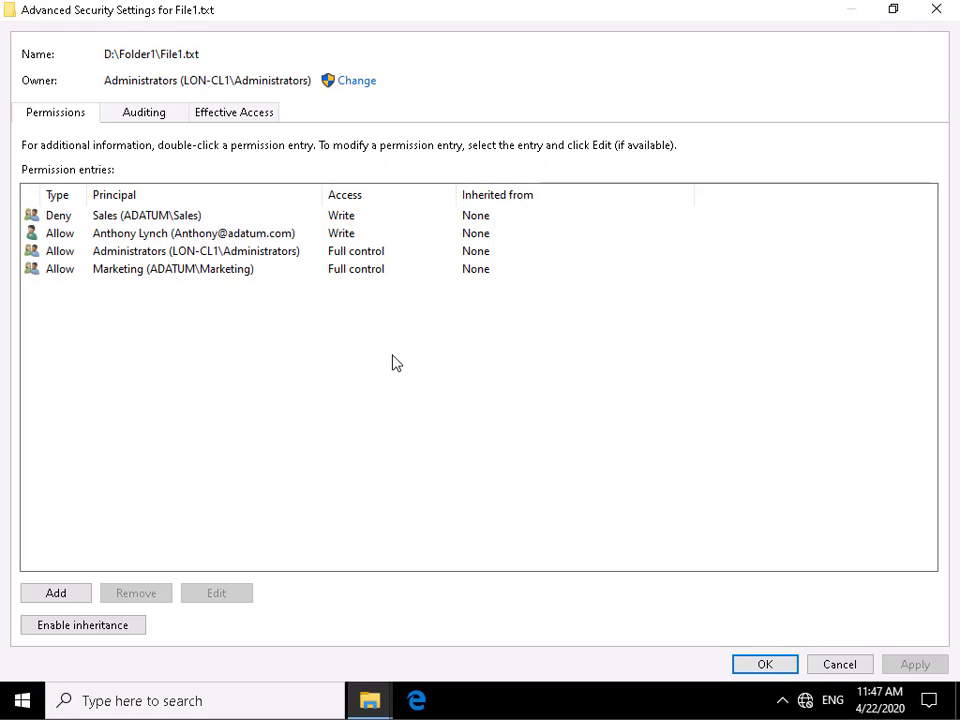
pyautogui.click(117, 272)
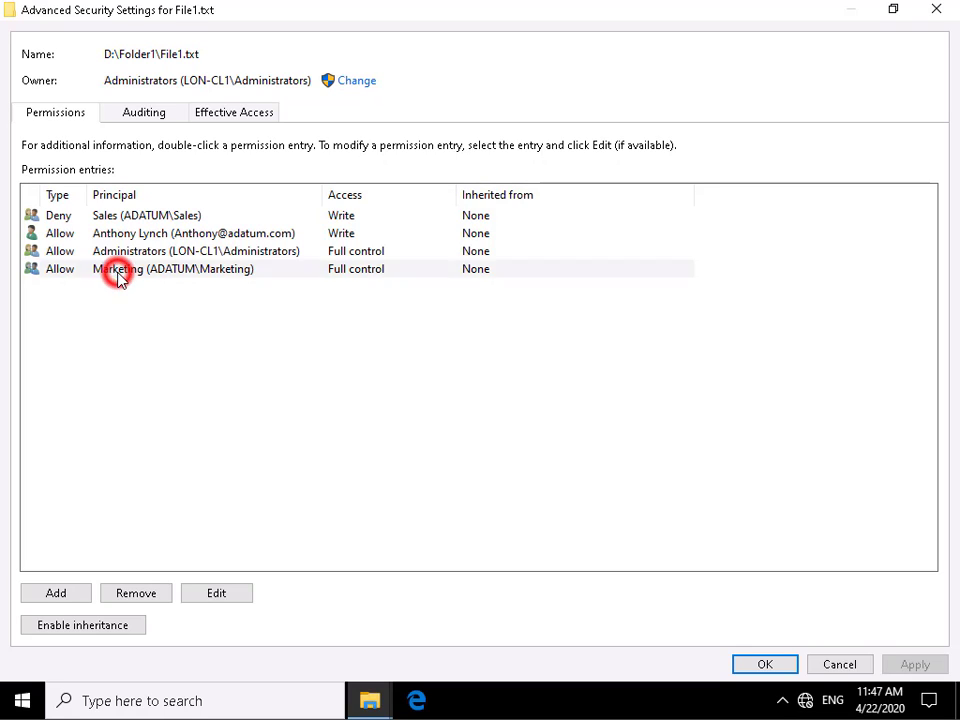
pyautogui.click(200, 593)
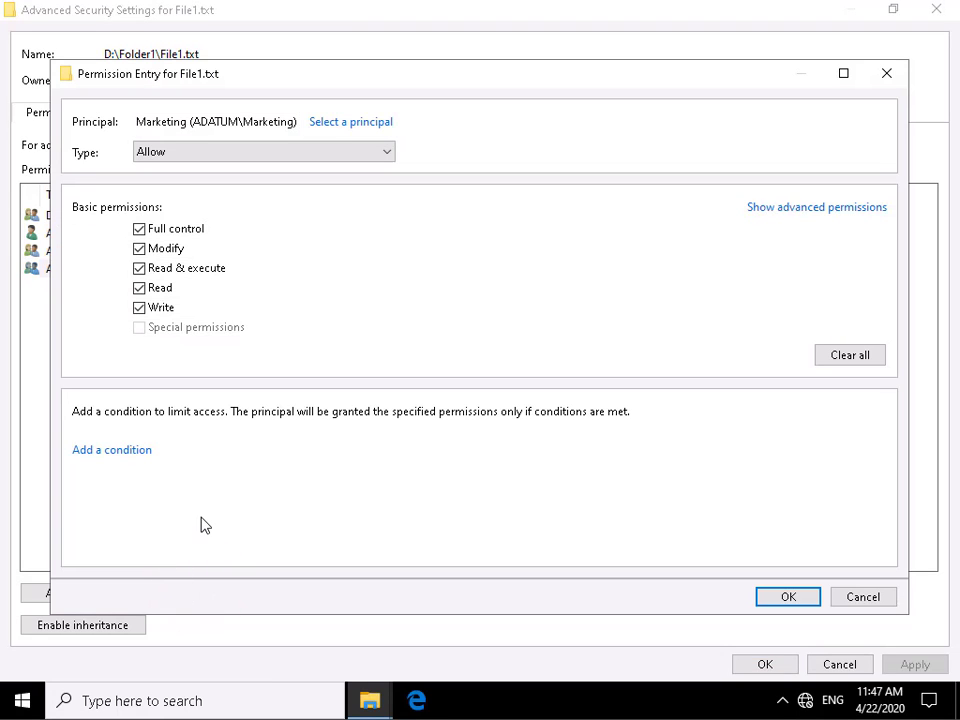
pyautogui.click(110, 452)
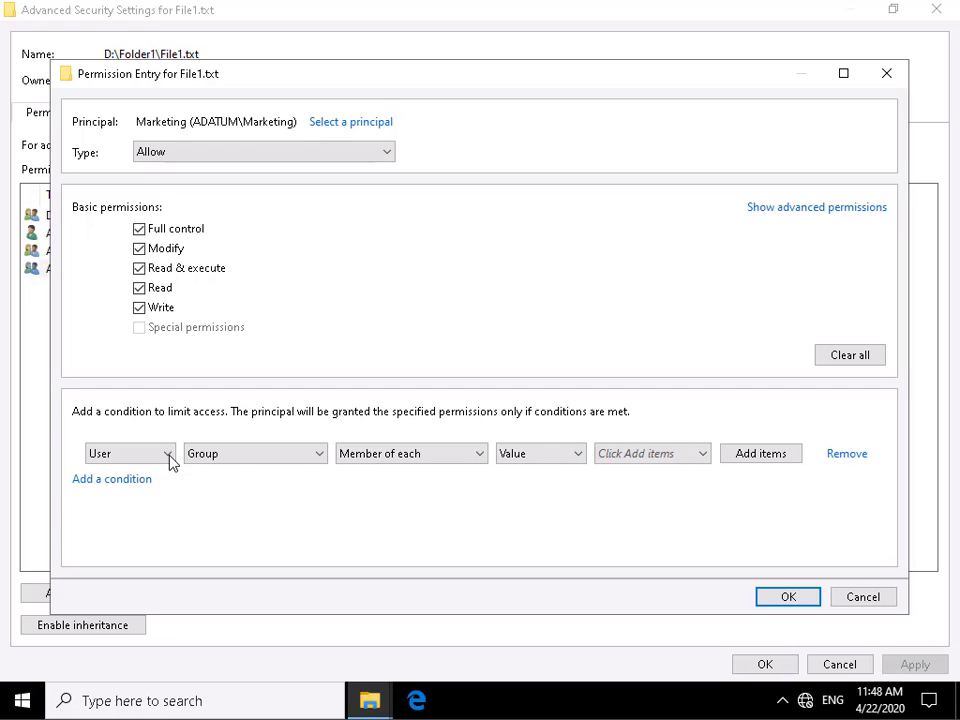
pyautogui.click(222, 458)
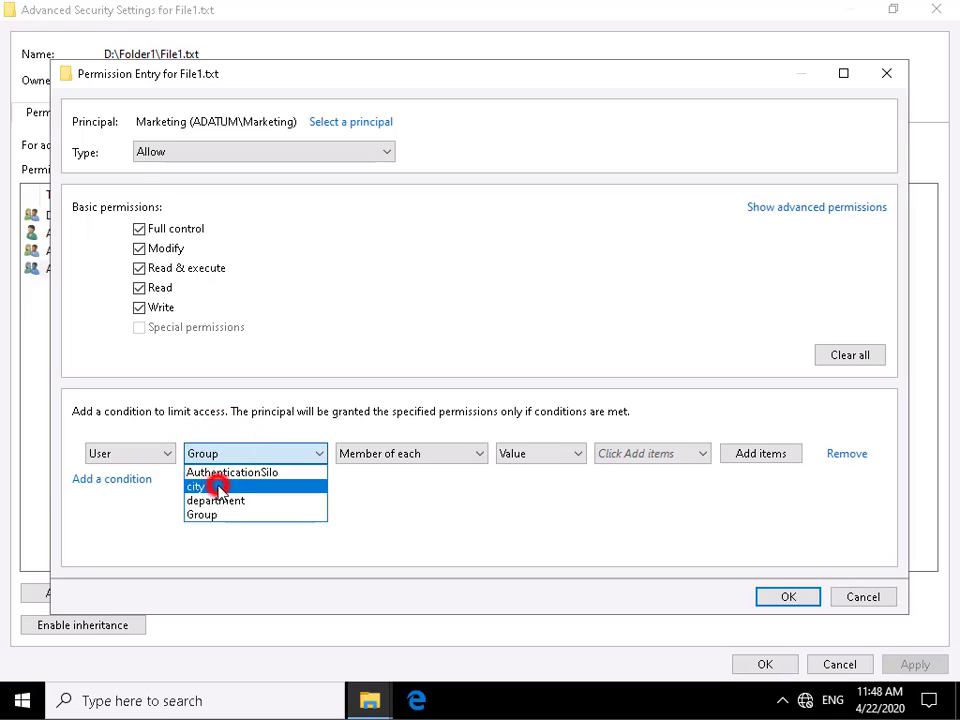
pyautogui.click(216, 486)
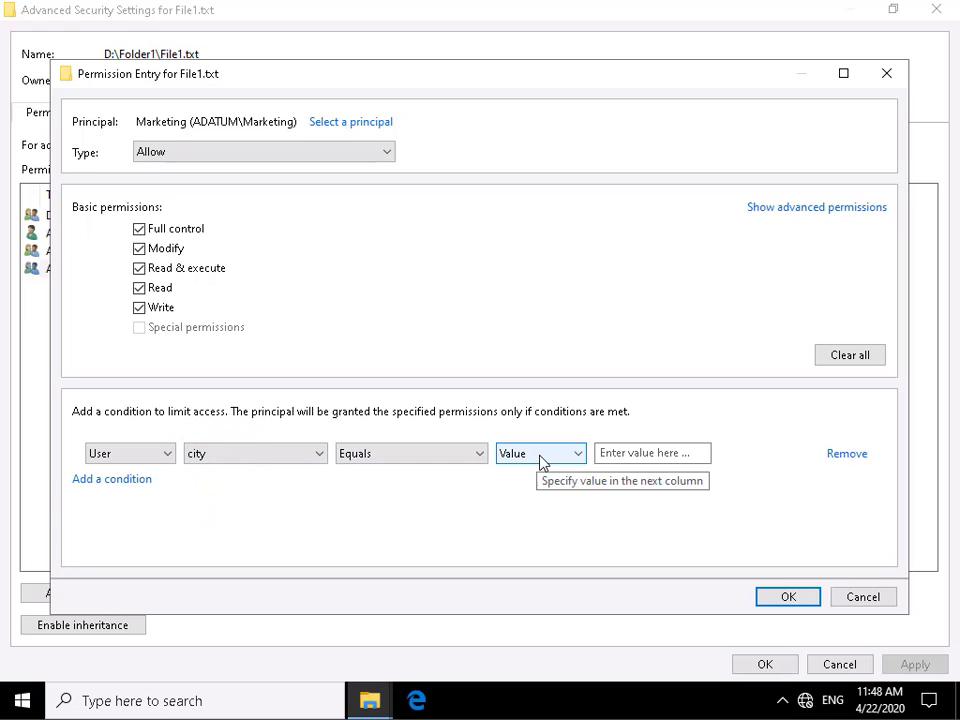
pyautogui.click(647, 458)
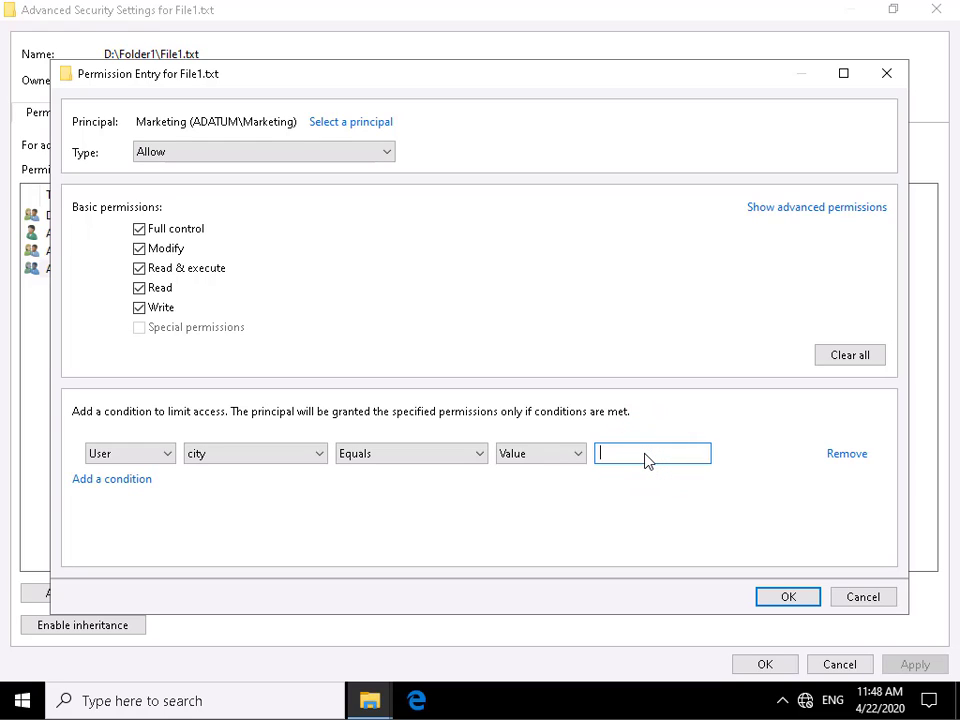
pyautogui.write('Seattle')
pyautogui.click(784, 597)
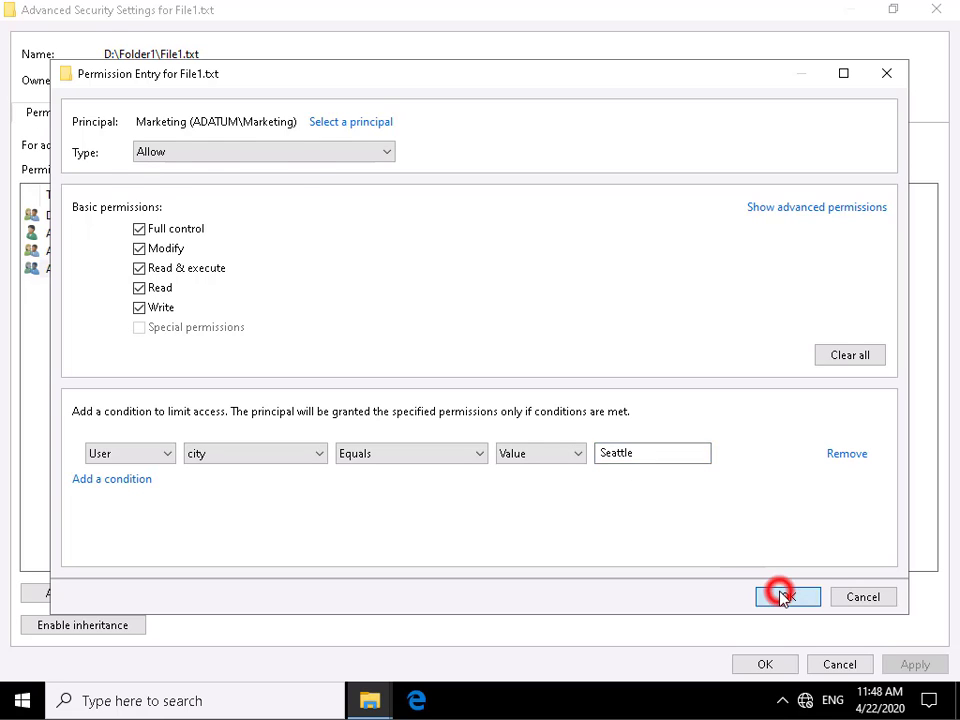
pyautogui.click(910, 665)
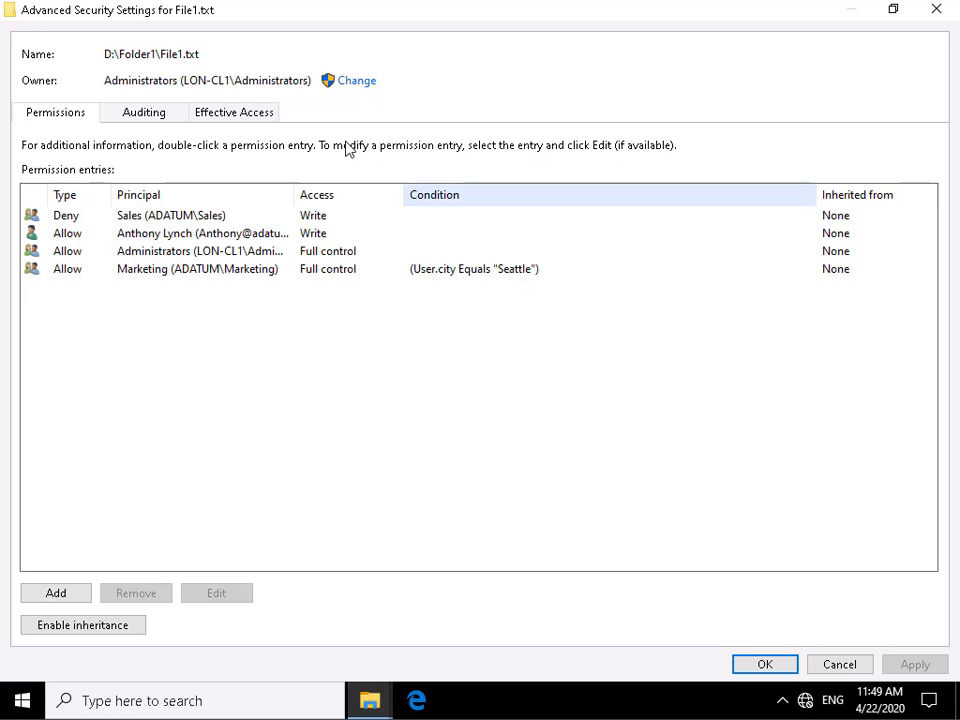
# - Evaluate the user's effective access with a user claim of city = Seattle, review it, and close the security settings and file properties
pyautogui.click(258, 116)
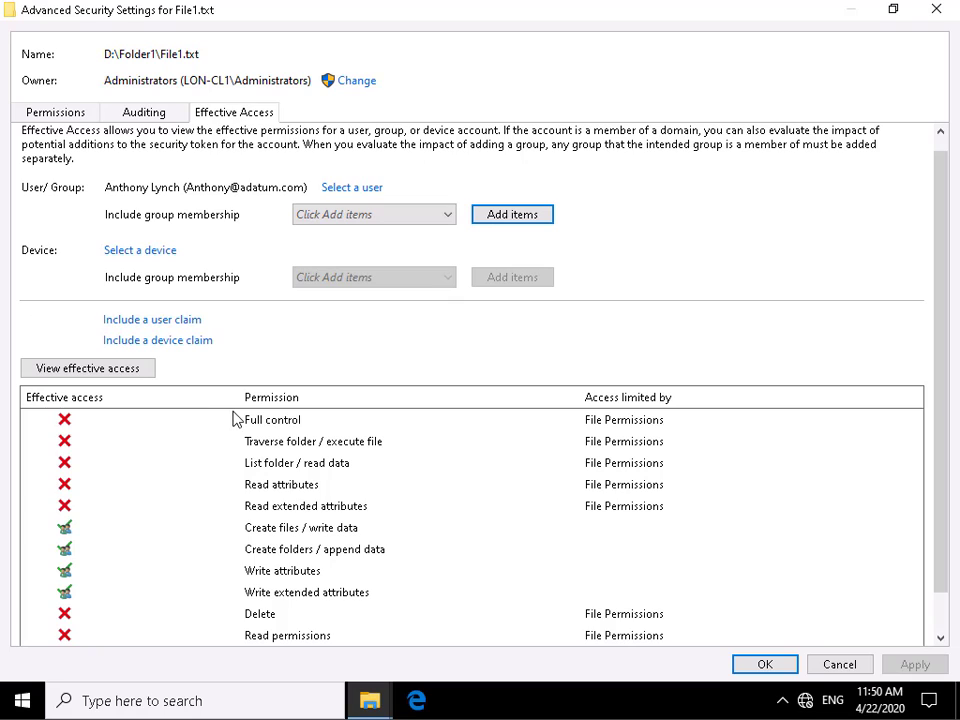
pyautogui.click(152, 322)
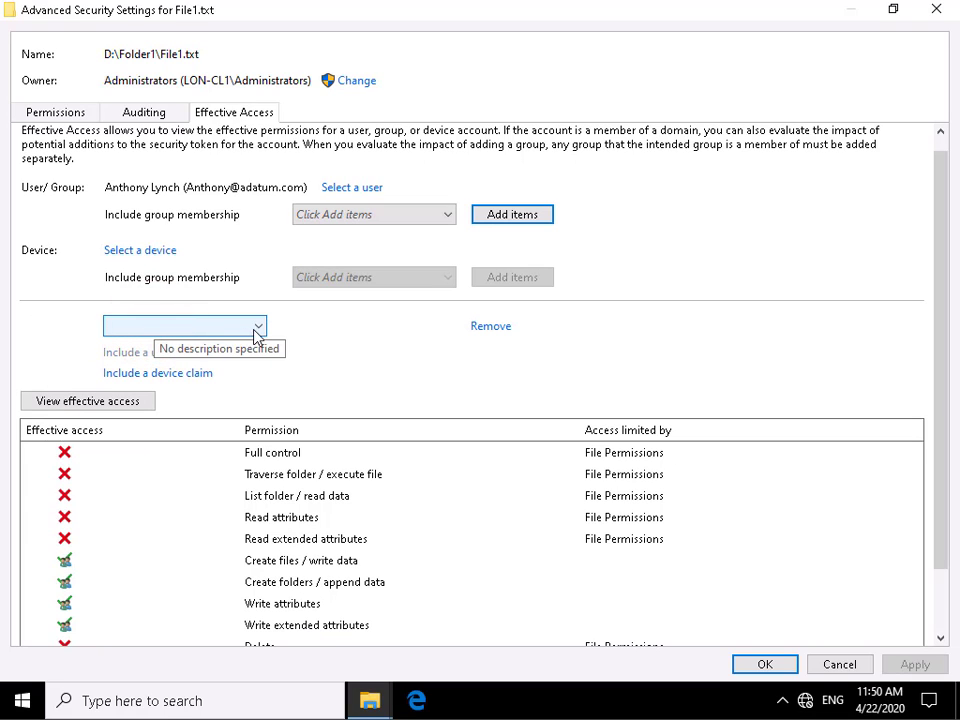
pyautogui.click(259, 327)
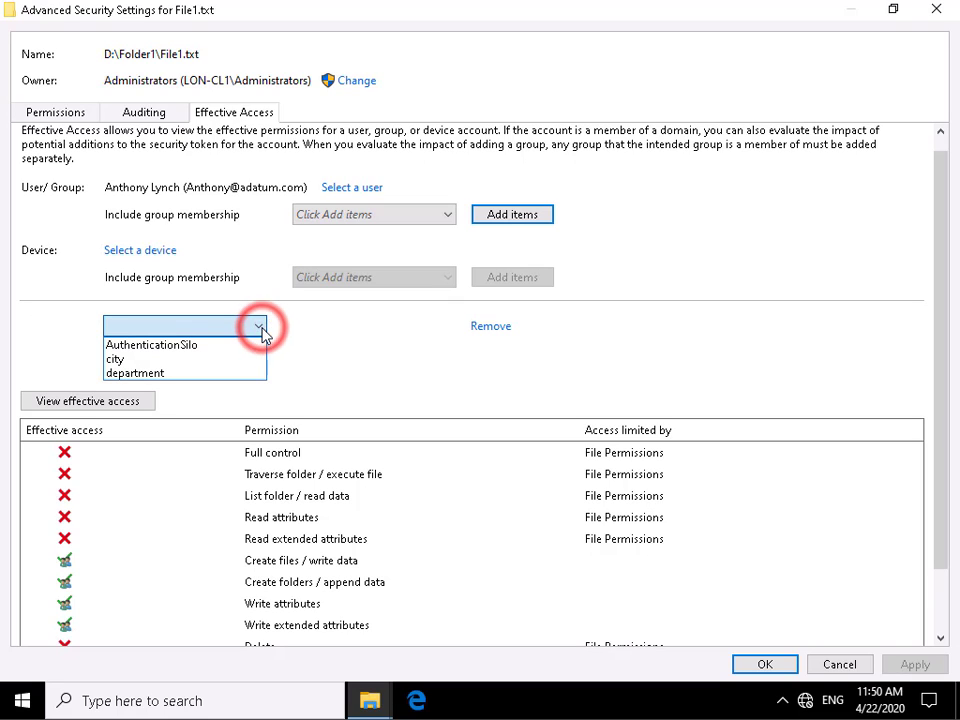
pyautogui.click(143, 362)
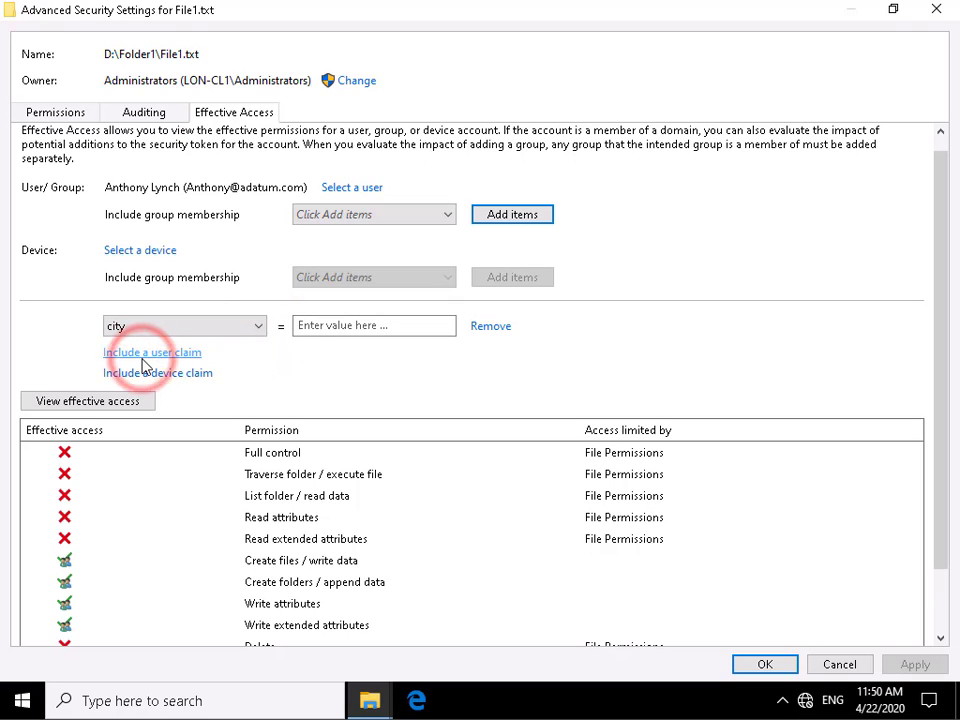
pyautogui.click(314, 336)
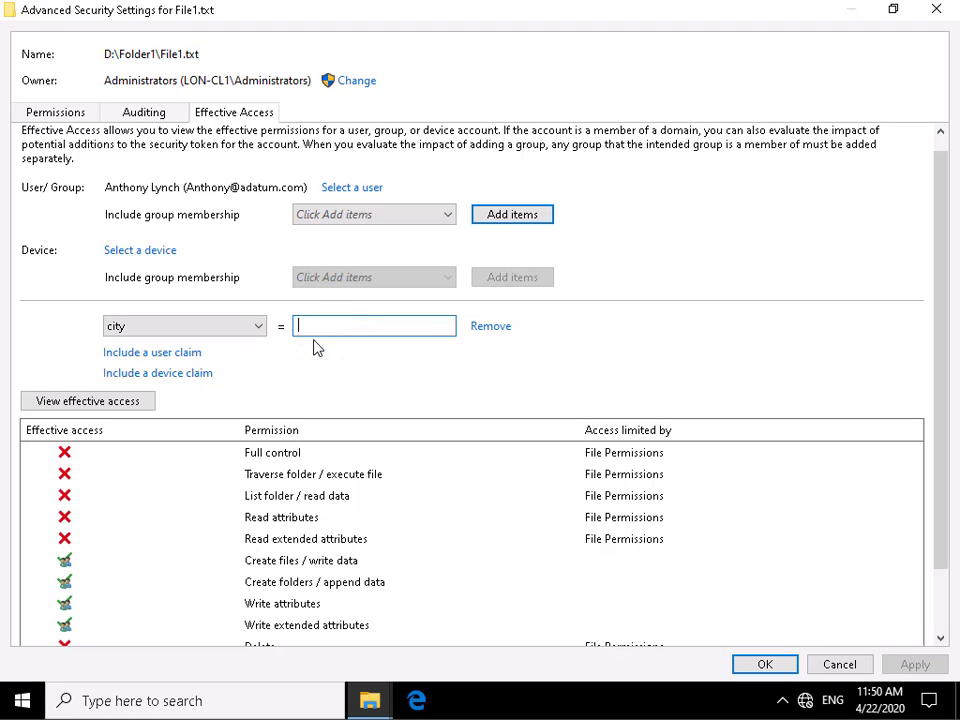
pyautogui.write('Seattle')
pyautogui.click(136, 404)
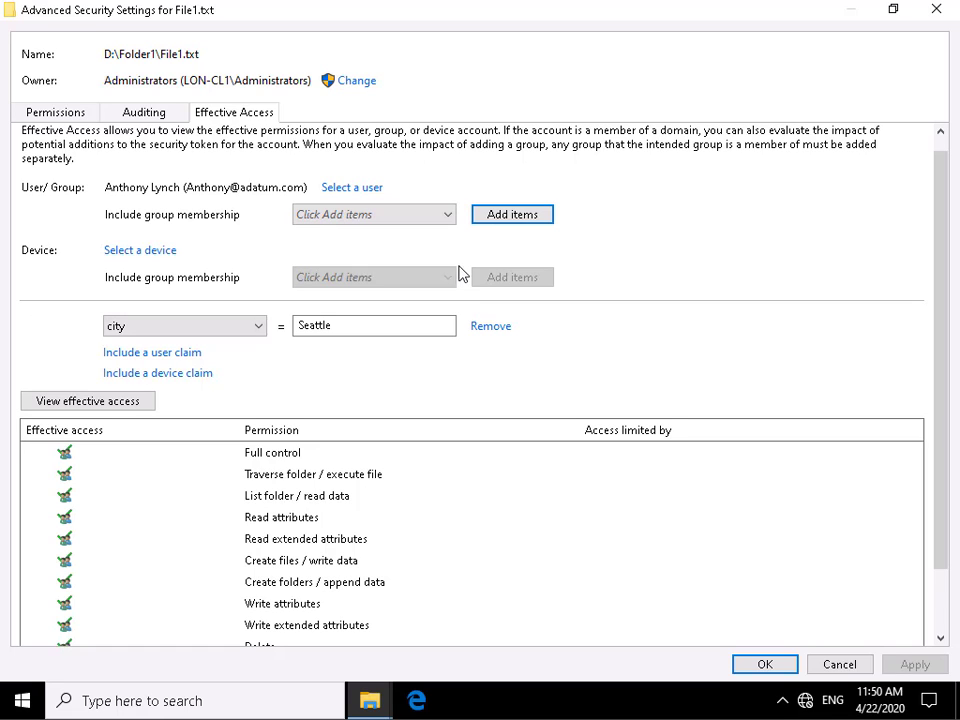
pyautogui.click(783, 668)
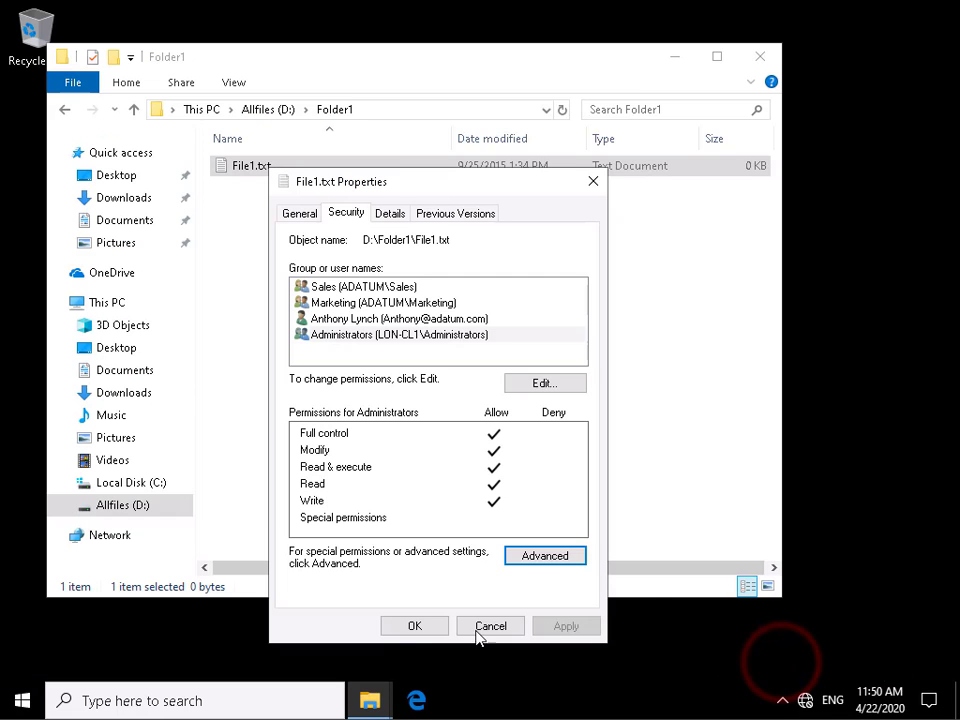
pyautogui.click(410, 625)
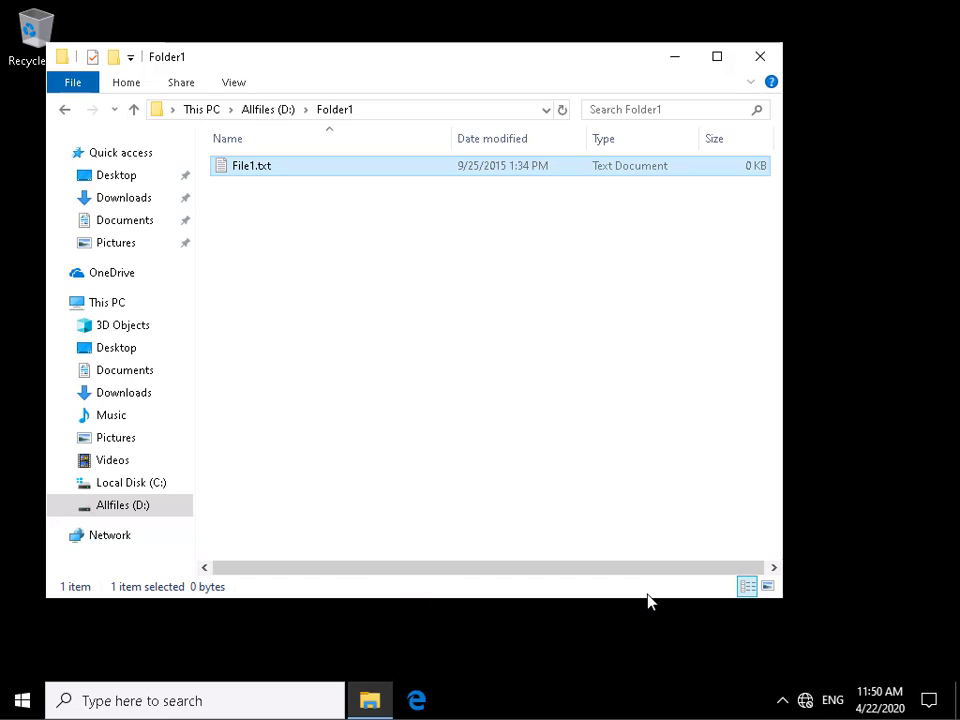